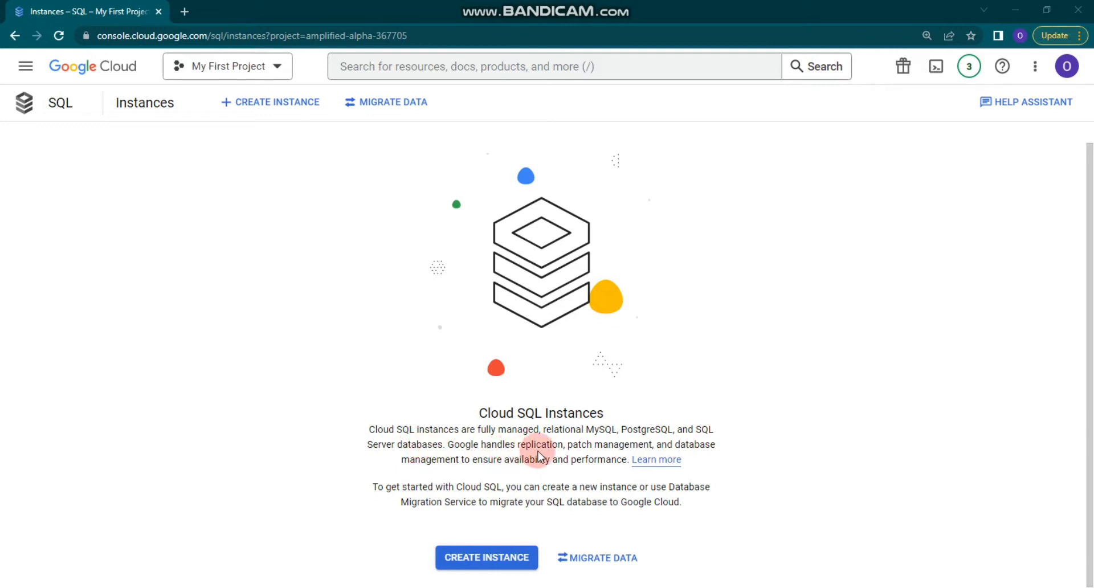
# From the empty Cloud SQL Instances page, begin creating a new instance.
pyautogui.moveTo(593, 445); pyautogui.dragTo(638, 445)
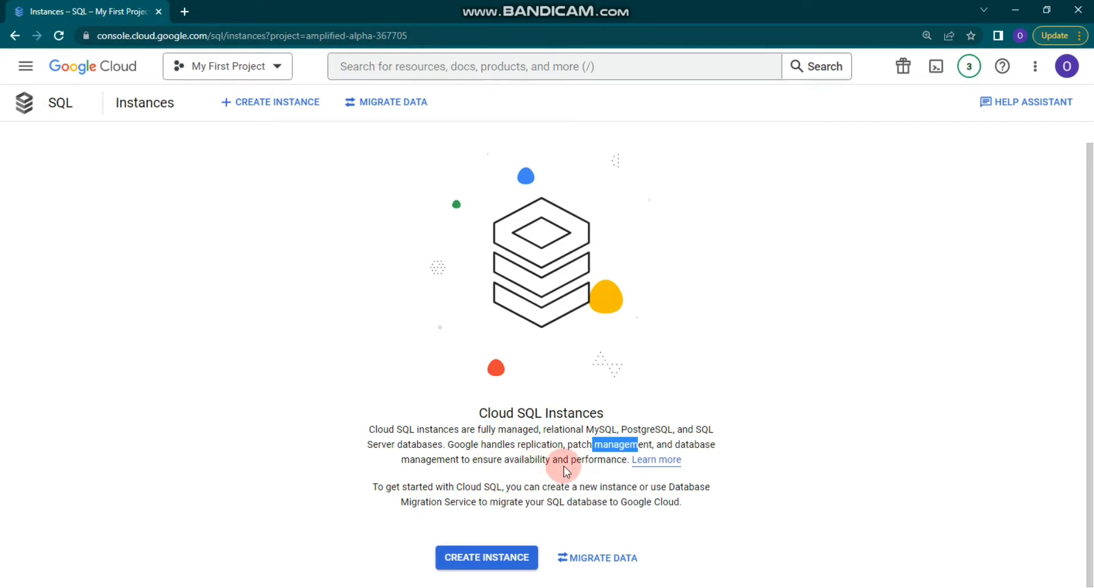
pyautogui.click(519, 561)
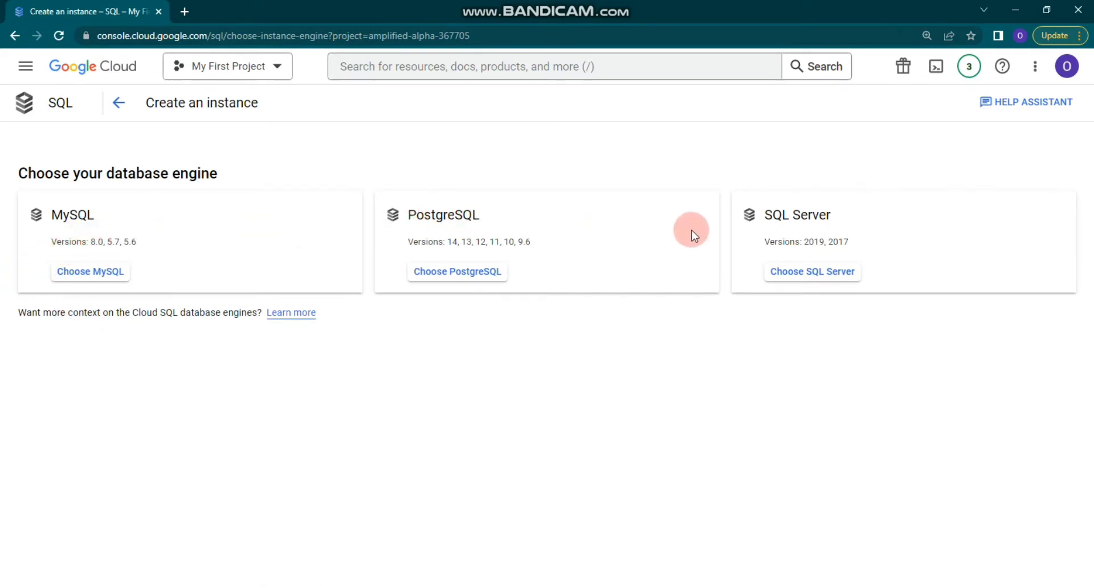
# Pick MySQL as the database engine to reach the Create a MySQL instance form.
pyautogui.click(99, 272)
pyautogui.click(132, 271)
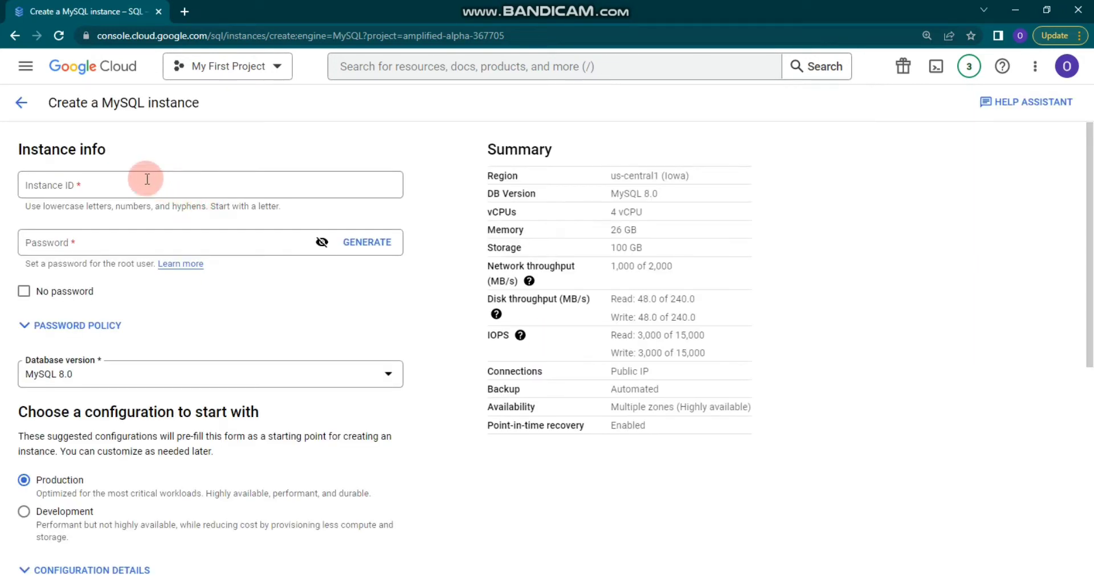
# Set the instance ID to mysql-from-console and enter a visible root password.
pyautogui.hotkey('ctrl', '+')
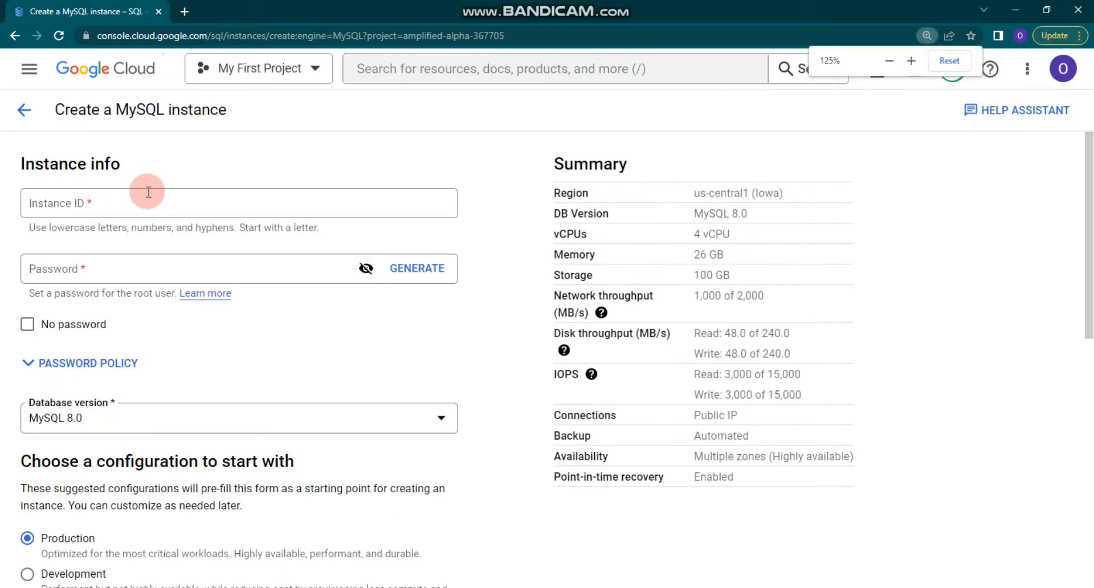
pyautogui.click(149, 198)
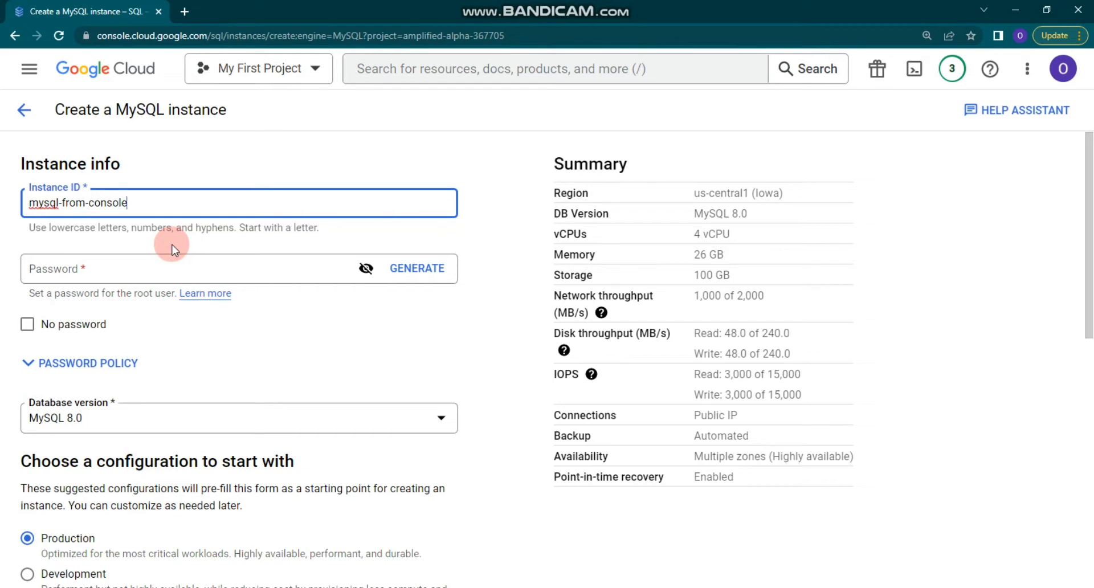
pyautogui.click(157, 264)
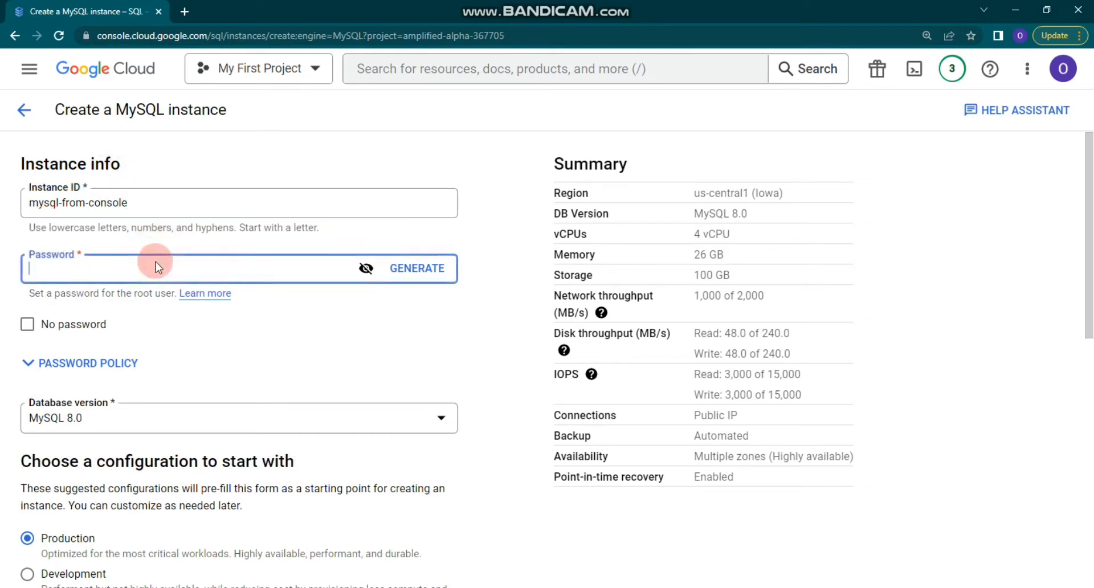
pyautogui.click(365, 268)
pyautogui.click(234, 266)
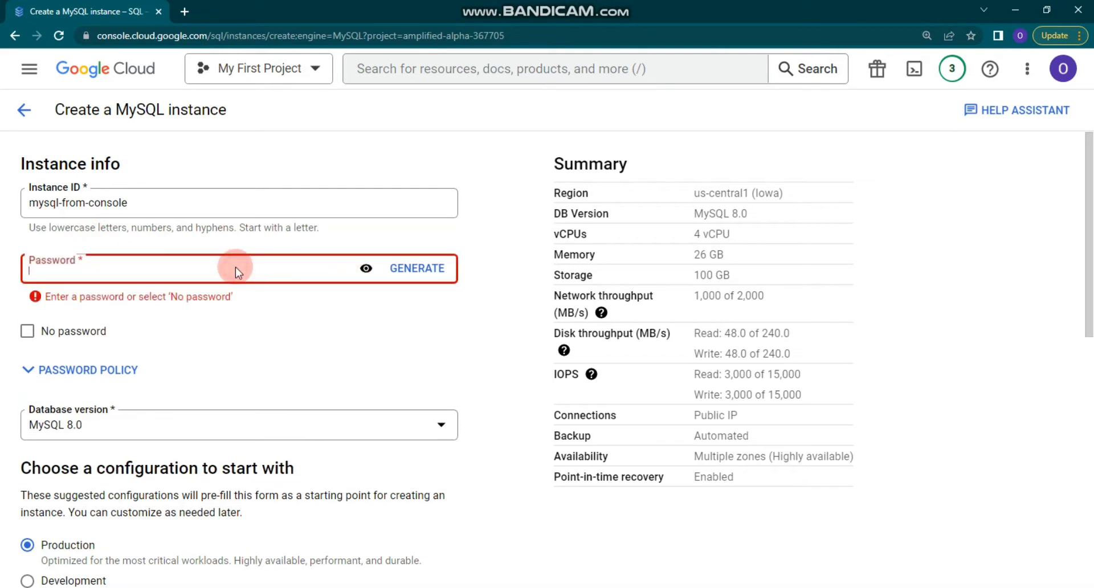
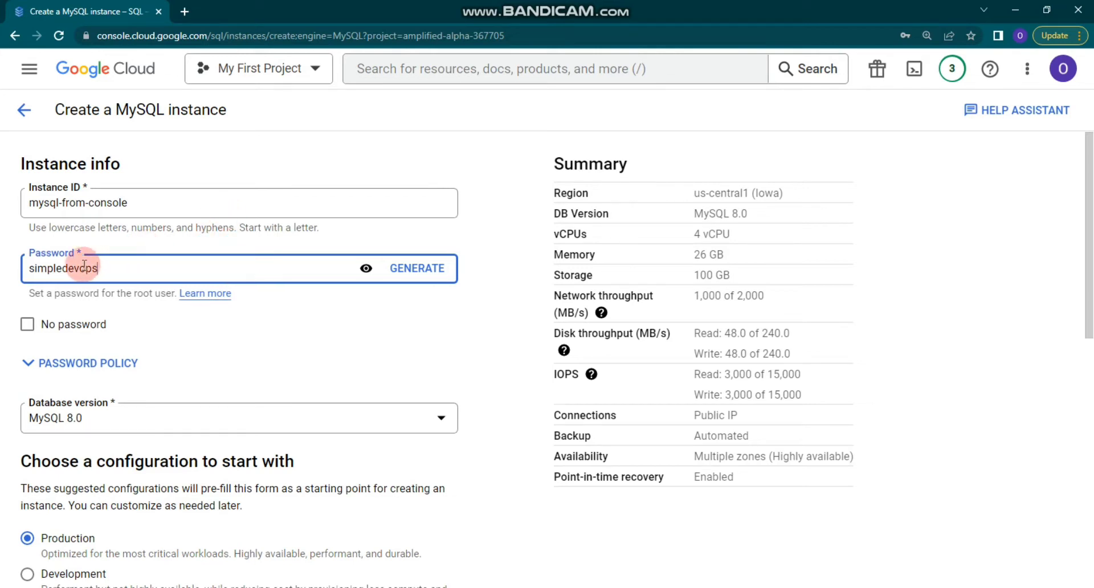
pyautogui.scroll(-1, 142, 280)
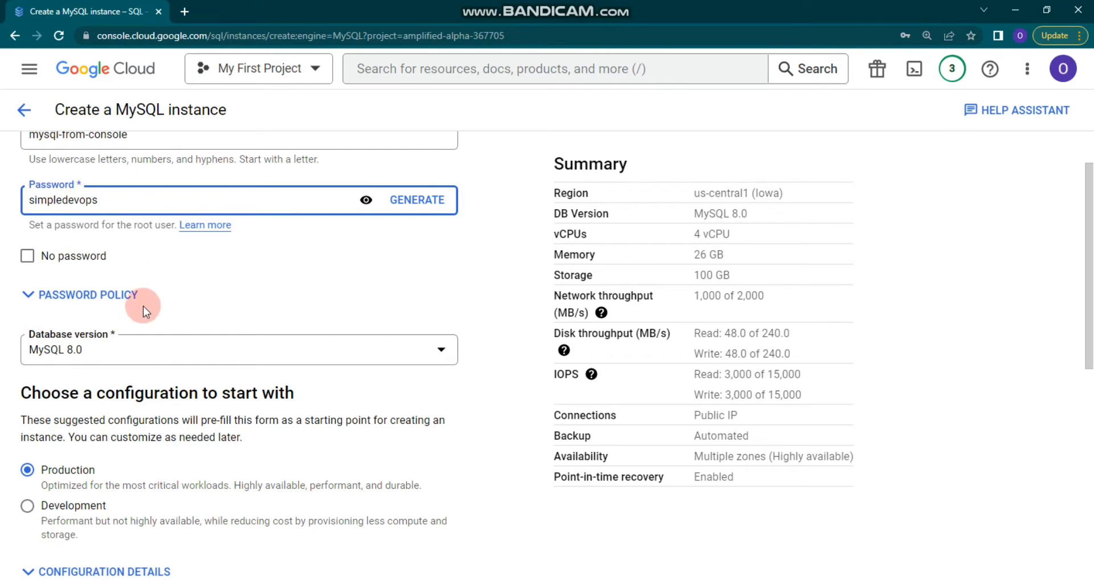
pyautogui.scroll(-1, 142, 306)
# Keep MySQL 8.0 and region us-central1 (Iowa), then show the configuration options.
pyautogui.click(125, 287)
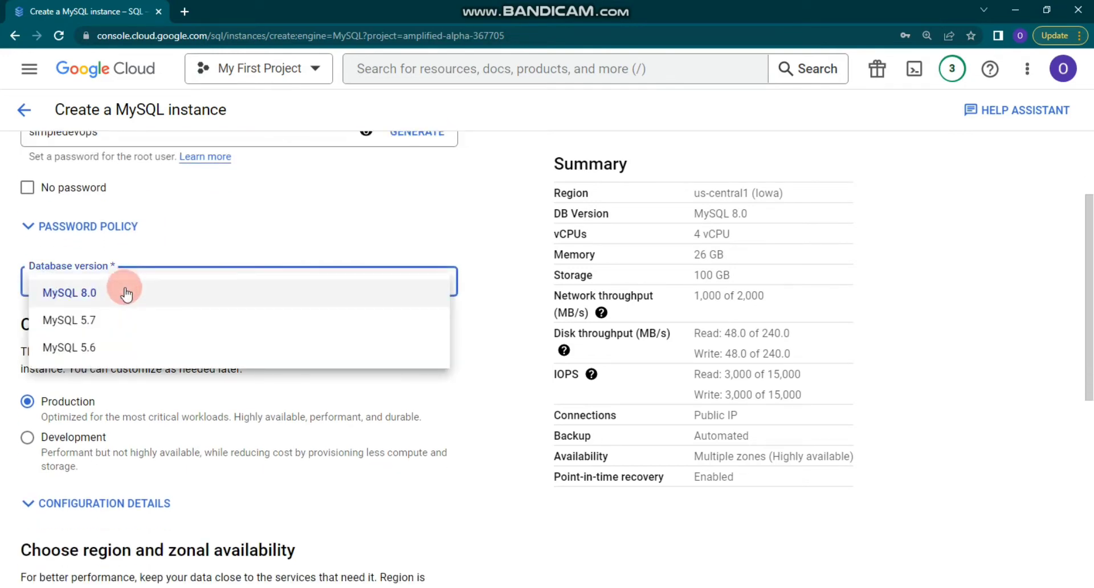
pyautogui.click(204, 246)
pyautogui.scroll(-1, 149, 297)
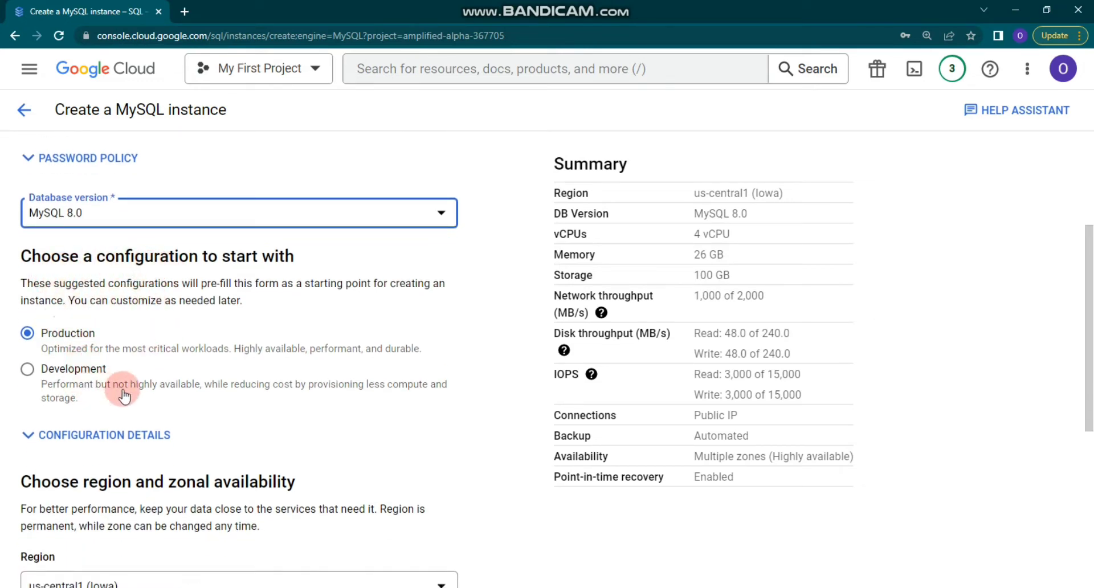
pyautogui.scroll(-3, 124, 398)
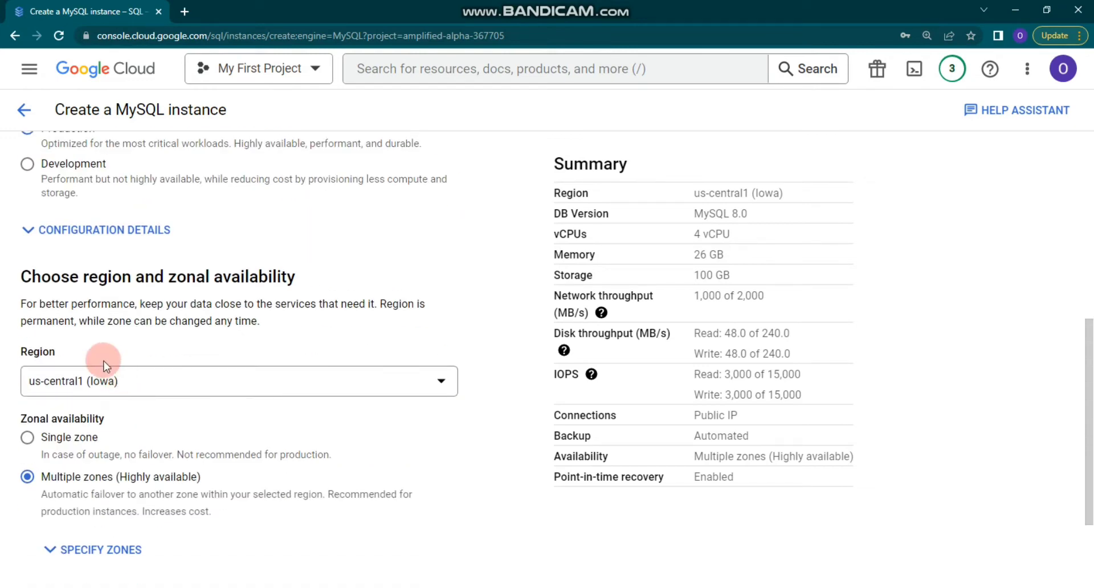
pyautogui.scroll(-1, 97, 357)
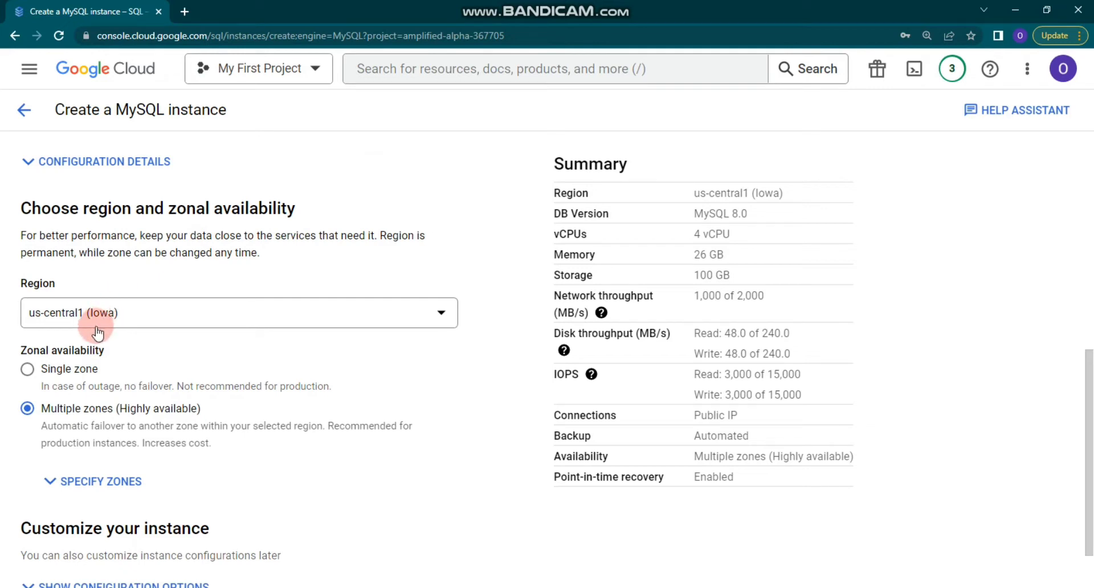
pyautogui.scroll(-1, 117, 330)
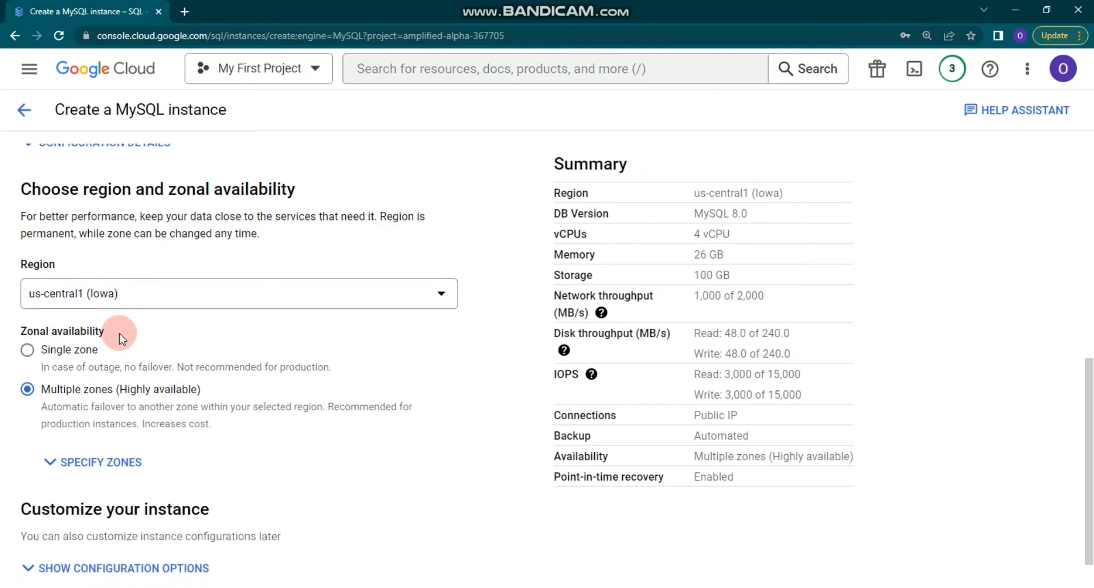
pyautogui.scroll(-1, 120, 336)
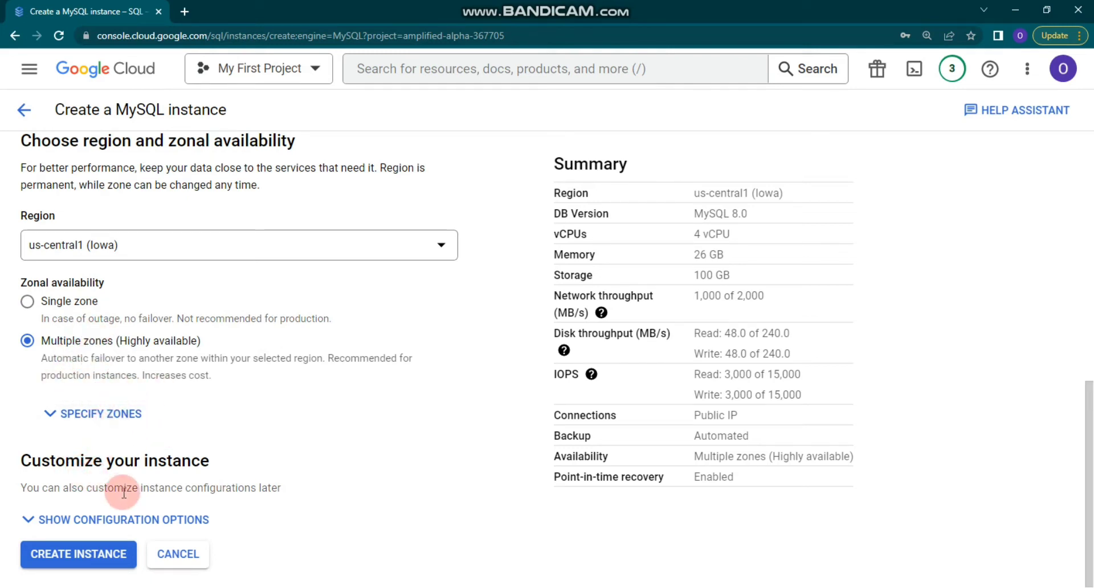
pyautogui.click(129, 520)
# Set the machine type to Shared core with 1 vCPU, 0.614 GB.
pyautogui.scroll(-2, 139, 344)
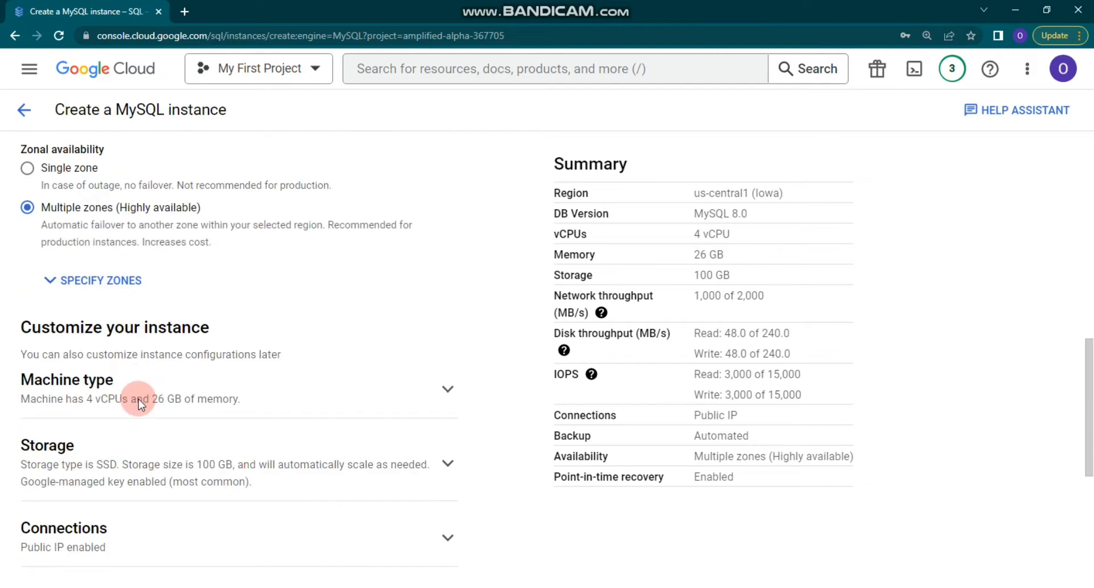
pyautogui.scroll(-1, 154, 401)
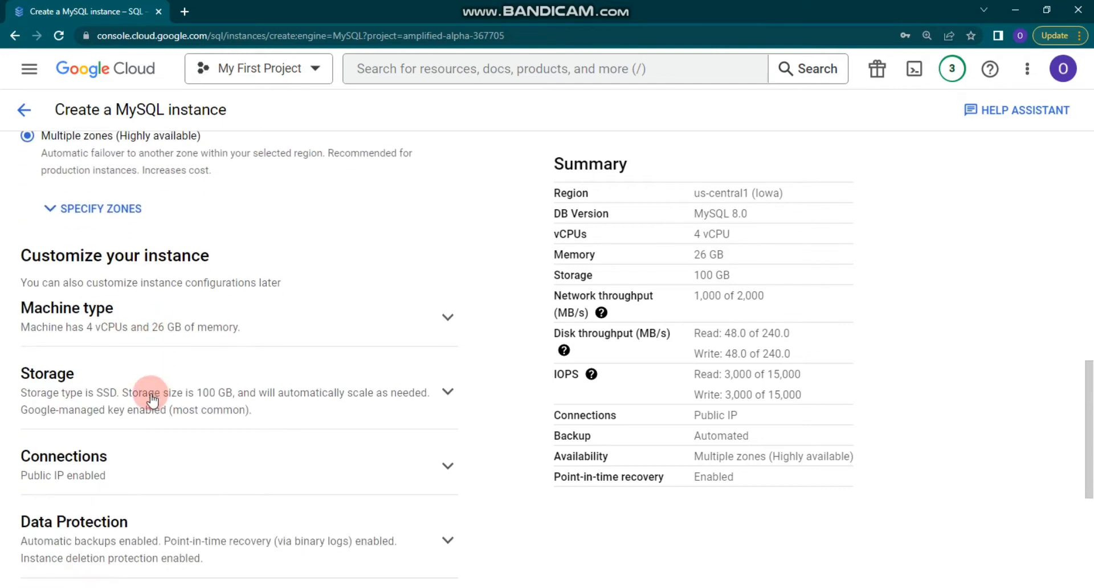
pyautogui.scroll(-3, 148, 419)
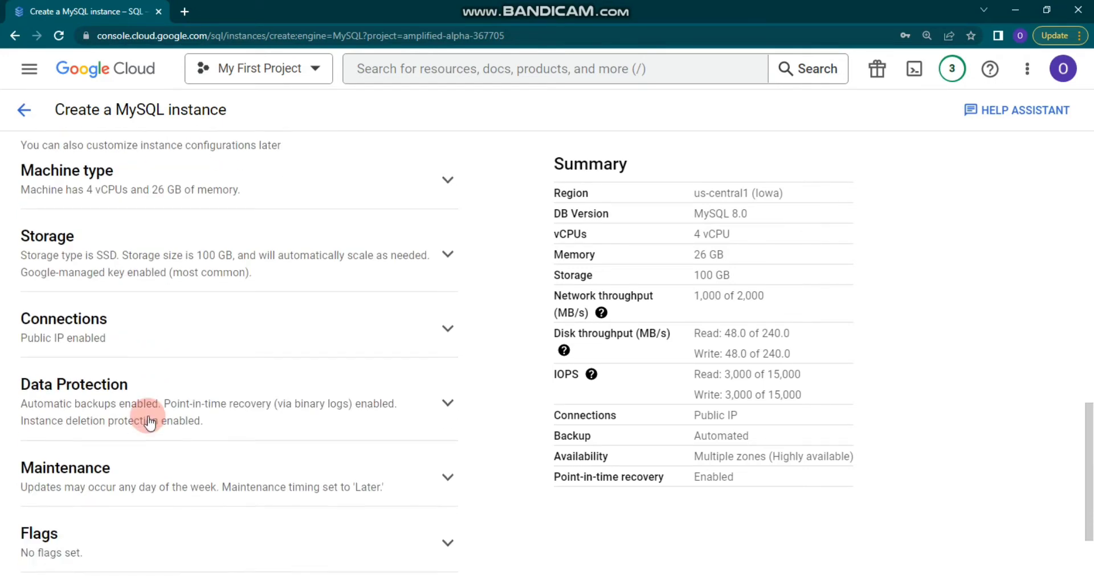
pyautogui.scroll(-1, 142, 421)
pyautogui.scroll(4, 139, 419)
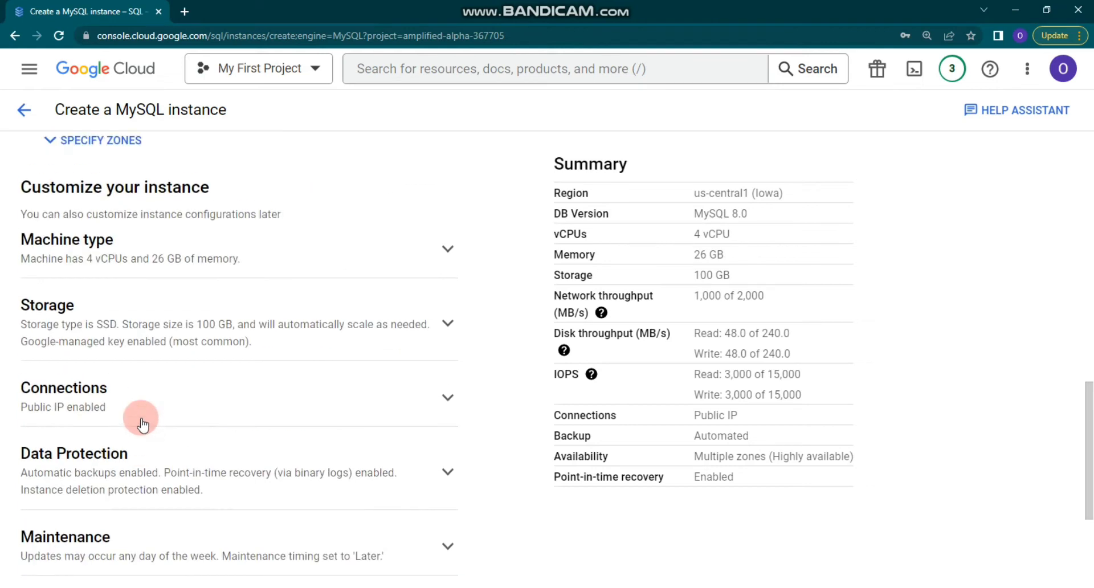
pyautogui.click(134, 313)
pyautogui.scroll(-1, 135, 322)
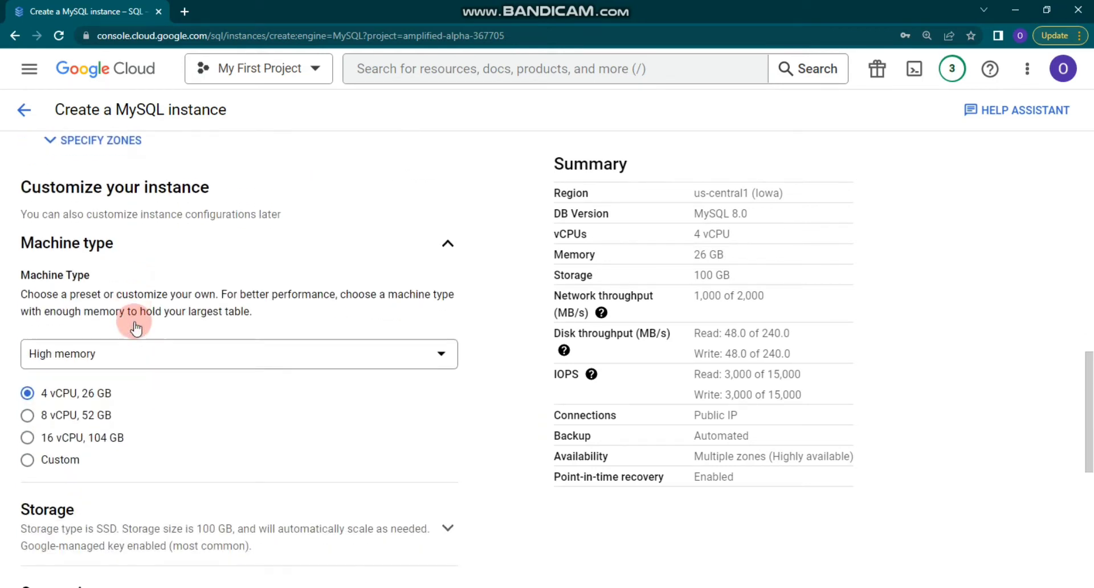
pyautogui.click(147, 363)
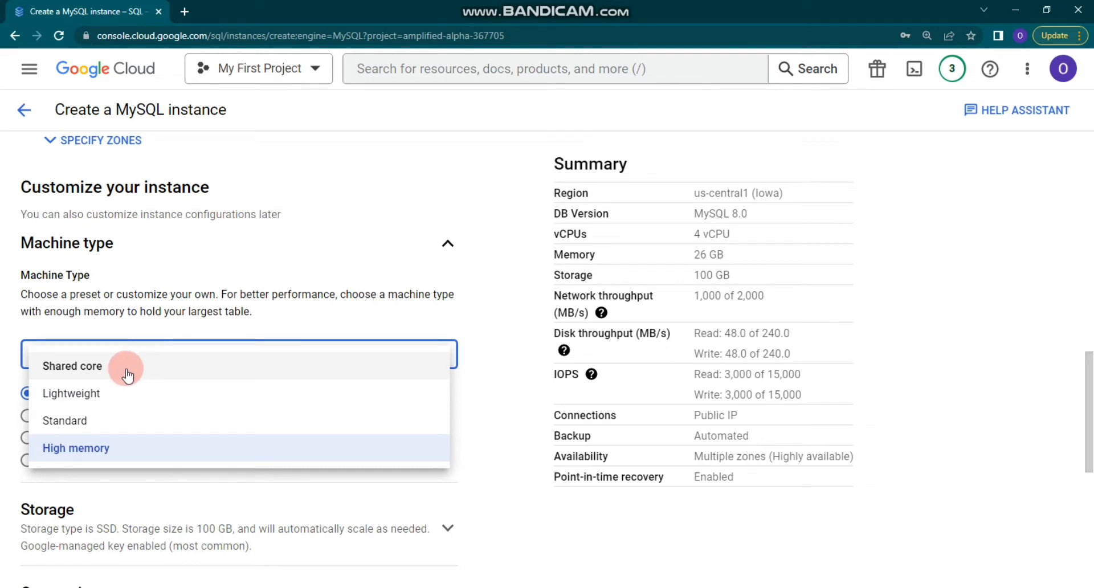
pyautogui.click(91, 370)
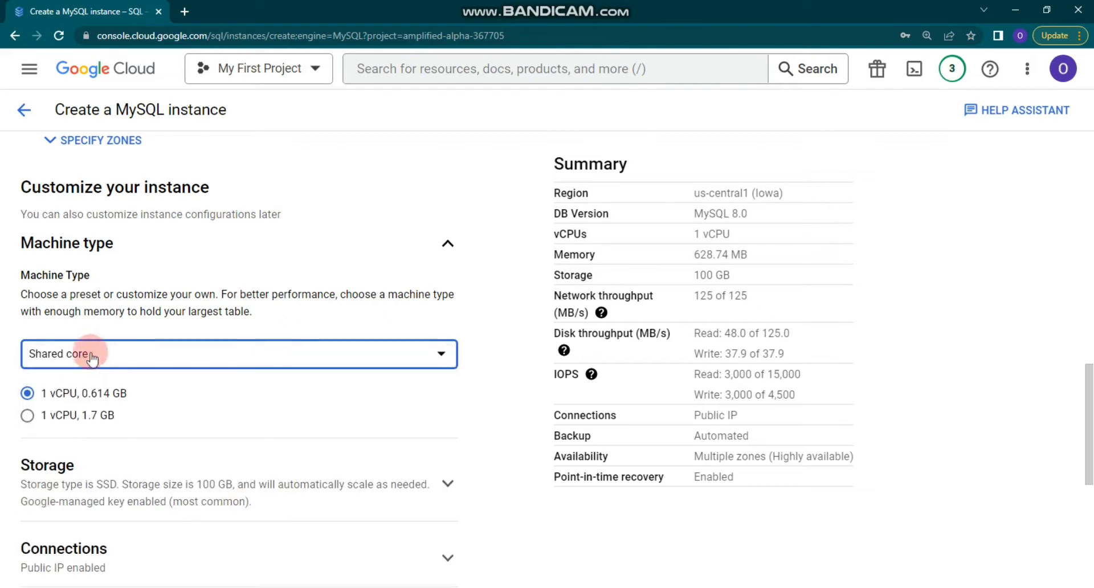
# Expand the Storage settings, which show SSD with 100 GB.
pyautogui.scroll(-1, 91, 329)
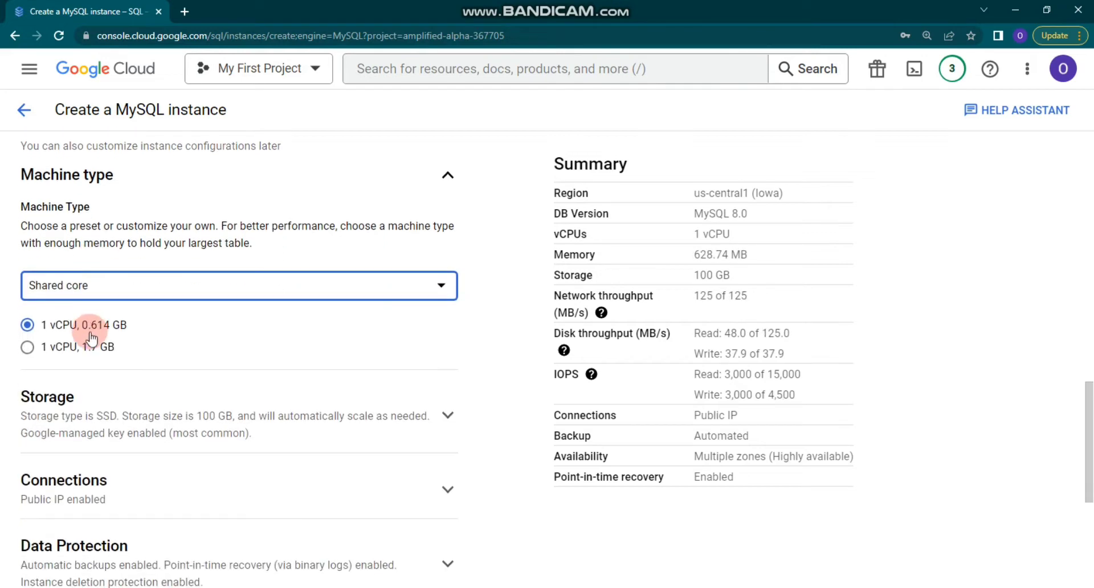
pyautogui.scroll(-1, 85, 341)
pyautogui.click(67, 349)
pyautogui.scroll(-1, 62, 356)
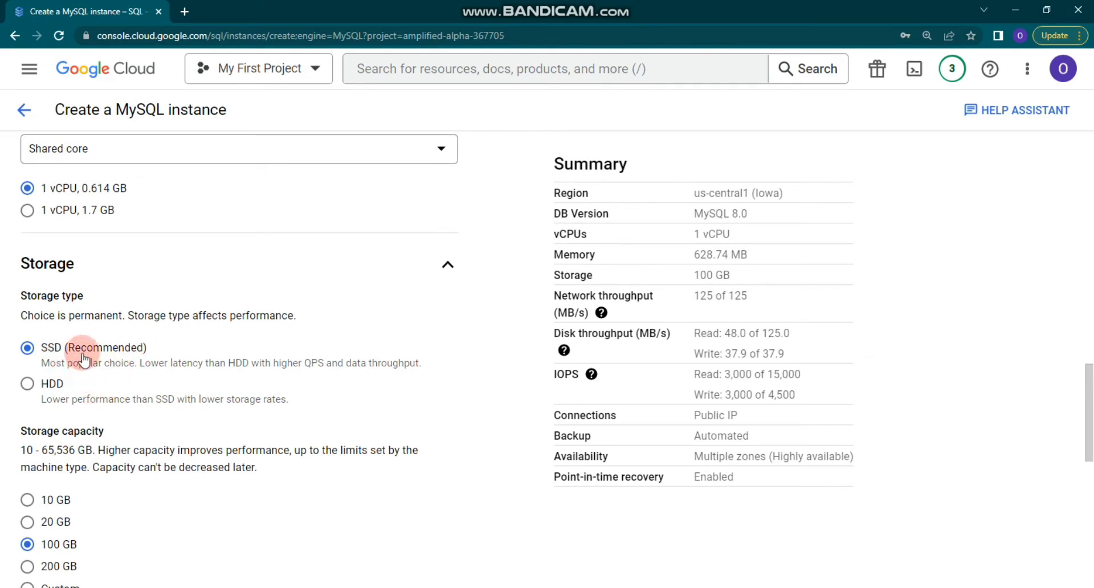
# Choose 10 GB storage capacity, keeping SSD and automatic storage increases.
pyautogui.scroll(-3, 102, 353)
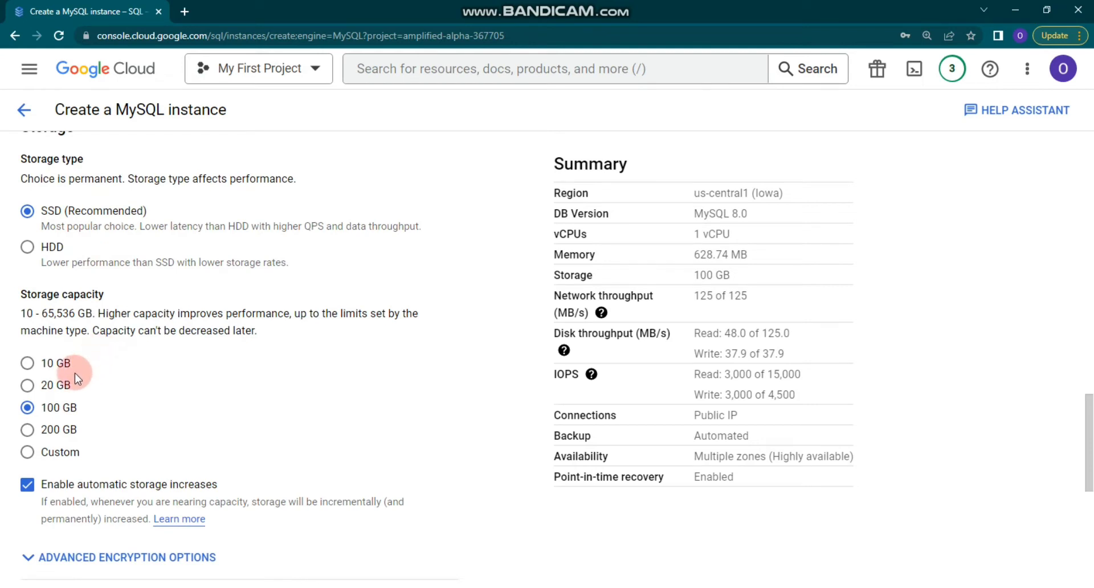
pyautogui.click(55, 362)
pyautogui.scroll(-1, 97, 359)
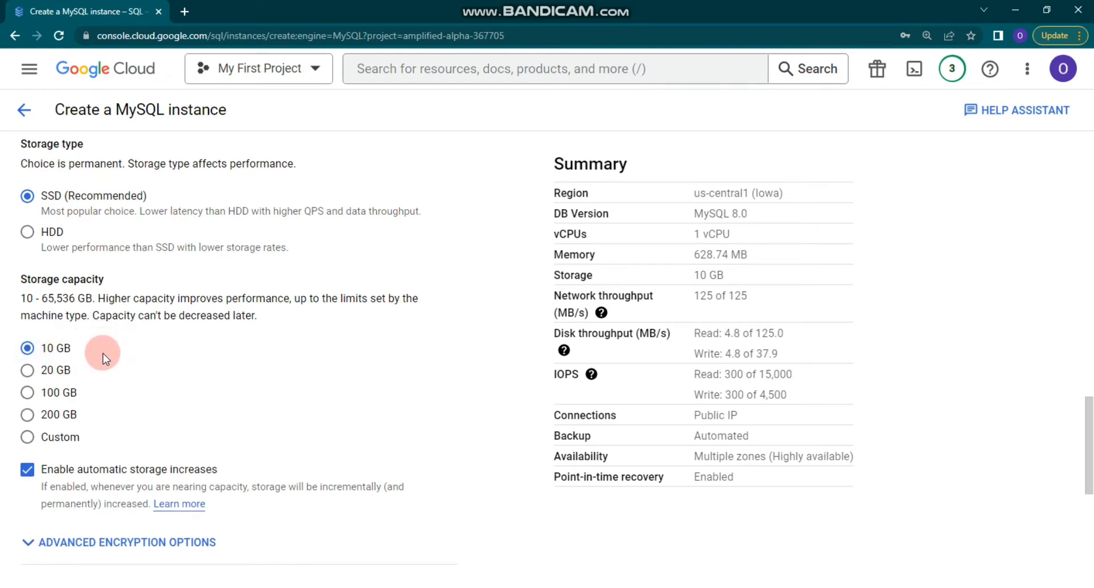
pyautogui.scroll(-1, 104, 357)
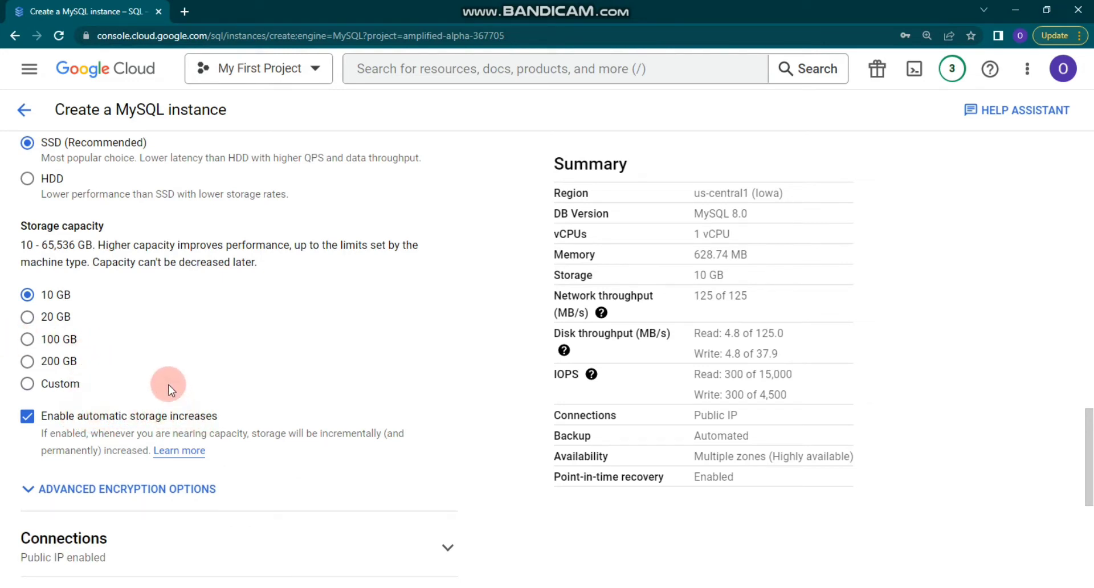
pyautogui.scroll(-4, 90, 363)
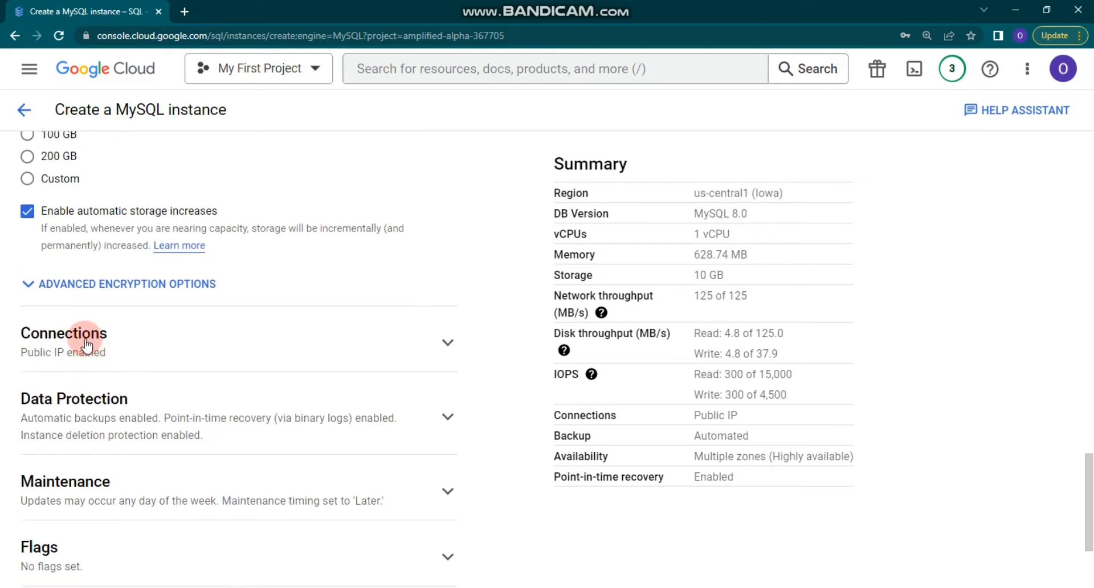
# Expand the Connections settings to review the public IP option.
pyautogui.click(86, 335)
pyautogui.scroll(-2, 88, 339)
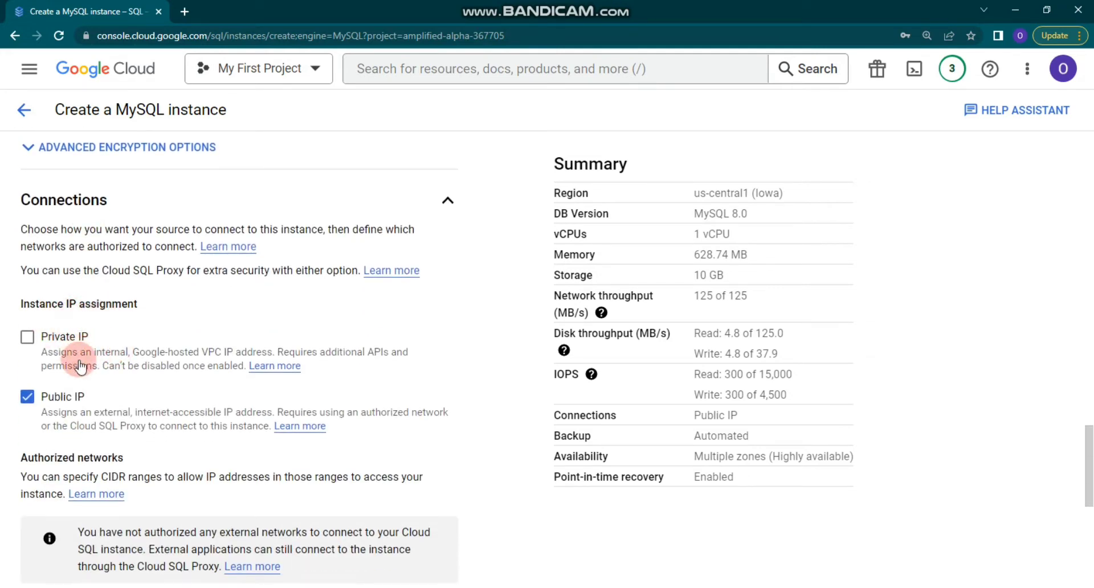
pyautogui.scroll(-5, 103, 401)
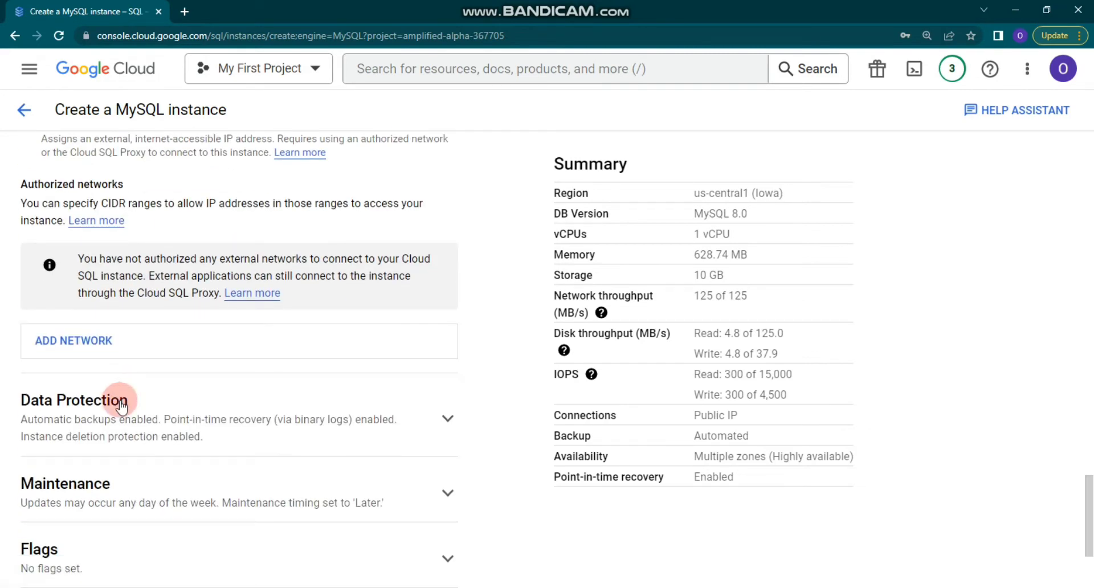
# Expand Data Protection to review 11:00 AM–3:00 PM backups, point-in-time recovery and deletion protection.
pyautogui.click(120, 401)
pyautogui.scroll(-4, 121, 390)
pyautogui.scroll(2, 116, 364)
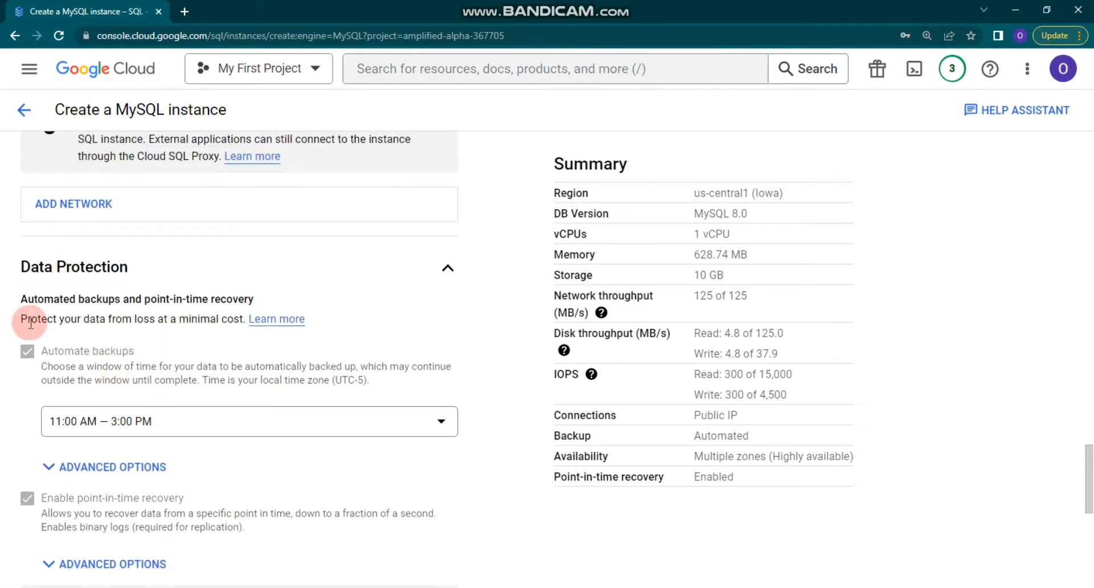
pyautogui.scroll(-1, 98, 339)
pyautogui.scroll(-4, 109, 353)
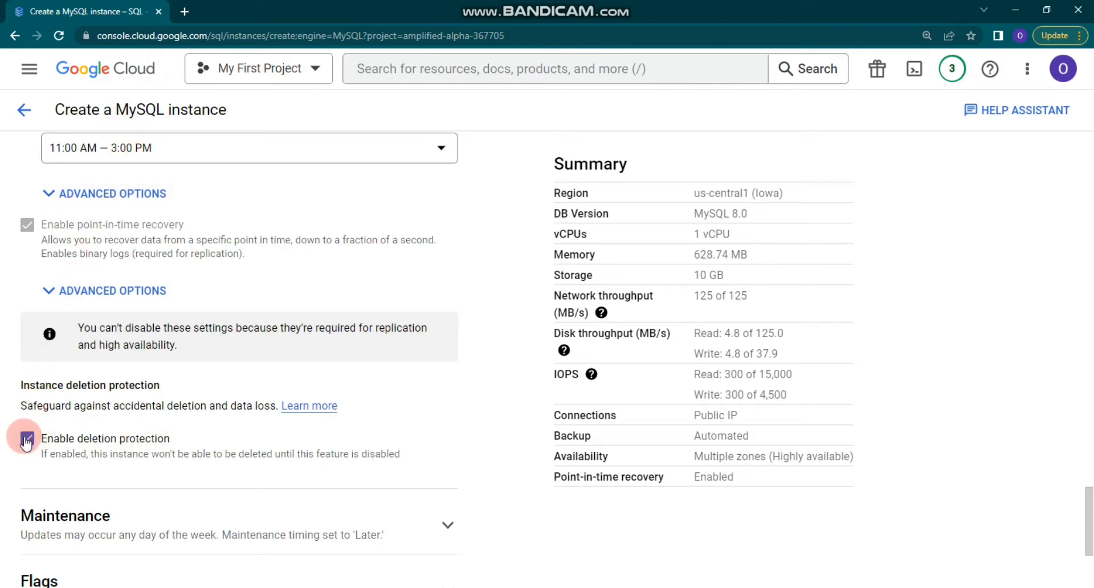
# Submit the form so mysql-from-console is created in us-central1-f with a public IP.
pyautogui.scroll(-4, 73, 393)
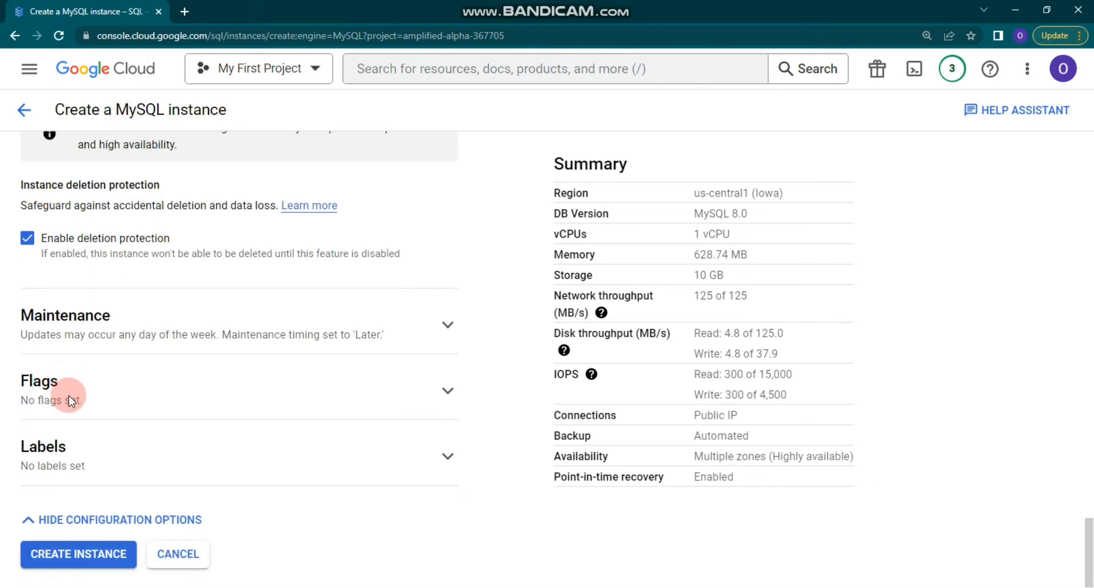
pyautogui.click(93, 554)
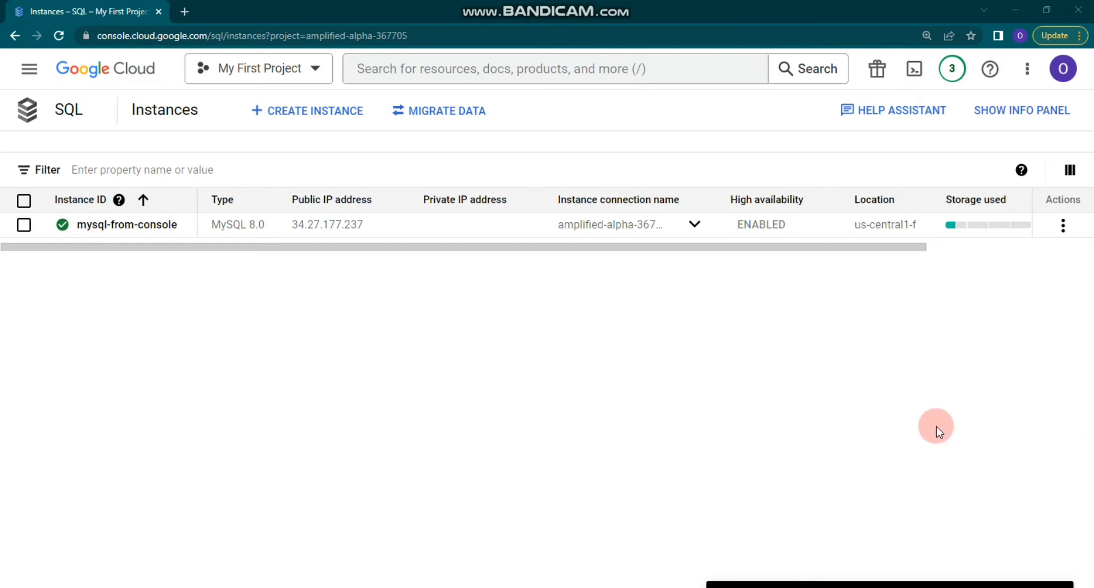
# Open mysql-from-console's Overview and scroll through its 1 vCPU, 614.4 MB, 10 GB SSD details.
pyautogui.moveTo(62, 226)
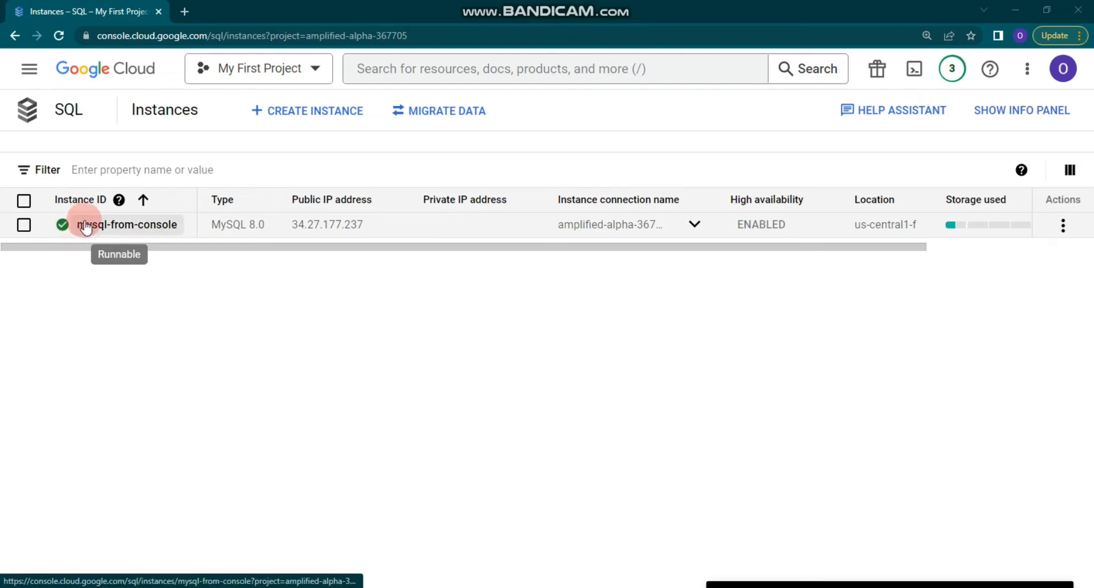
pyautogui.click(82, 223)
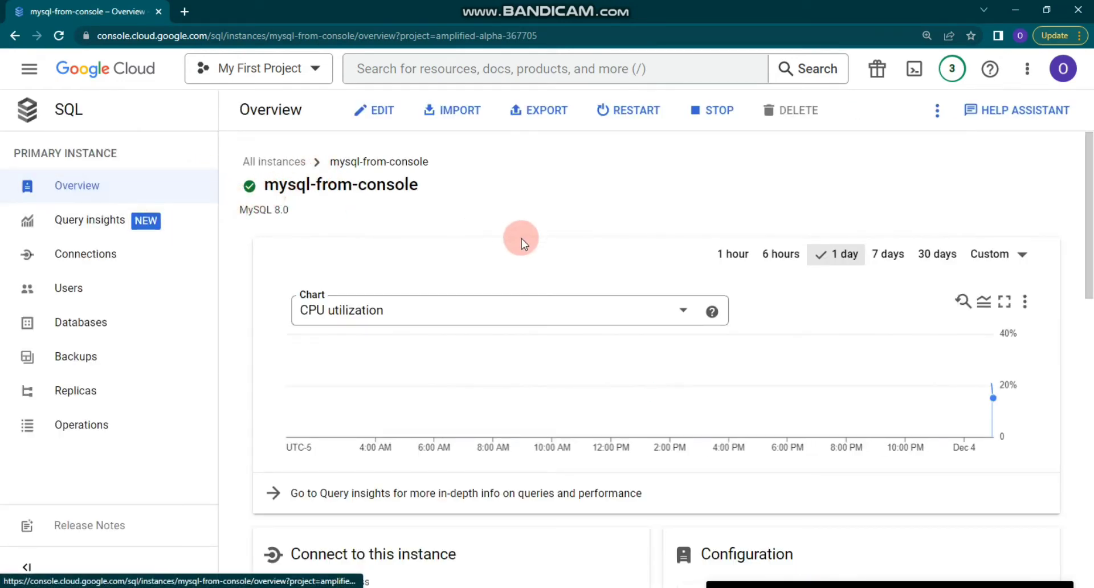
pyautogui.scroll(-1, 490, 273)
pyautogui.scroll(-1, 486, 283)
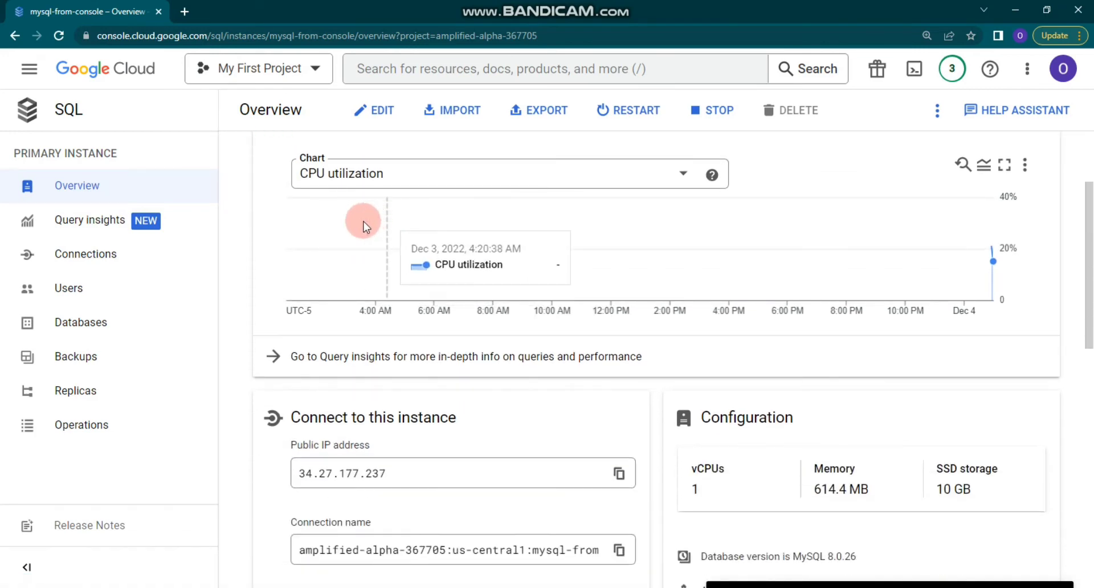
pyautogui.scroll(-2, 488, 256)
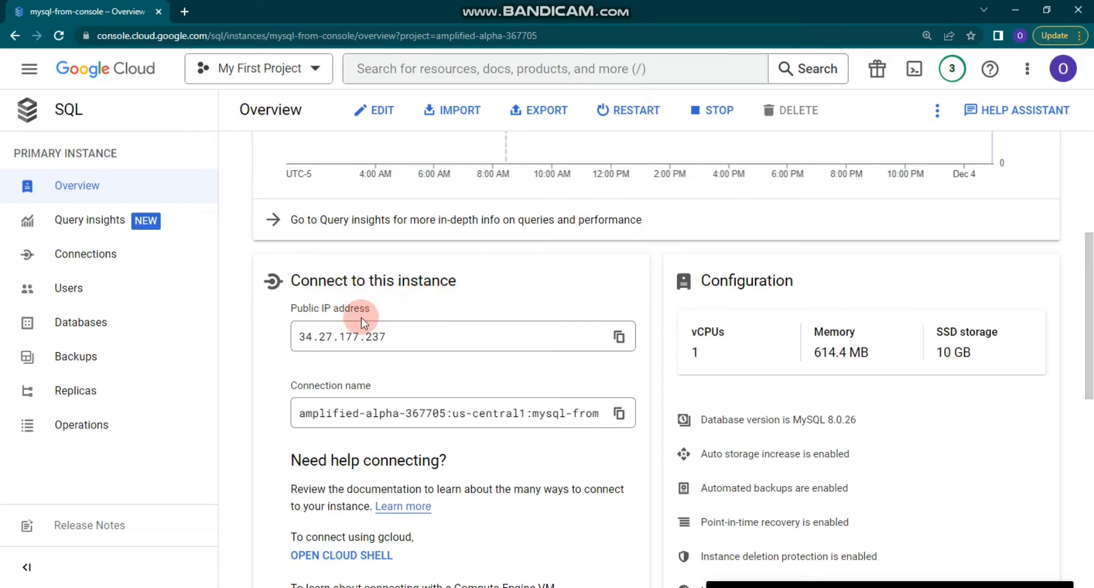
pyautogui.scroll(-1, 365, 315)
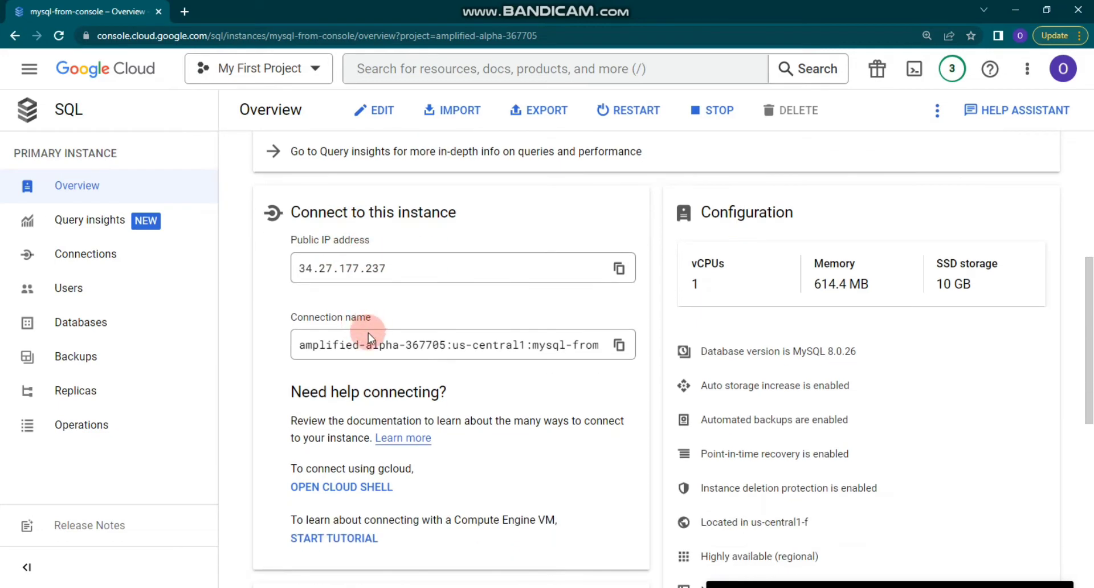
pyautogui.scroll(-1, 368, 333)
pyautogui.scroll(-4, 373, 340)
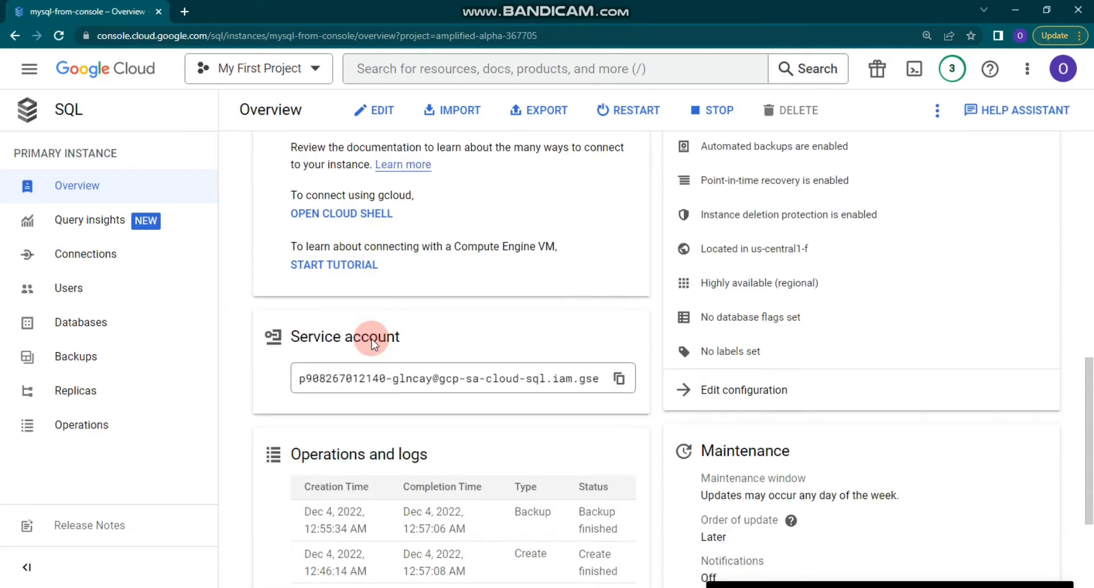
pyautogui.scroll(-2, 369, 299)
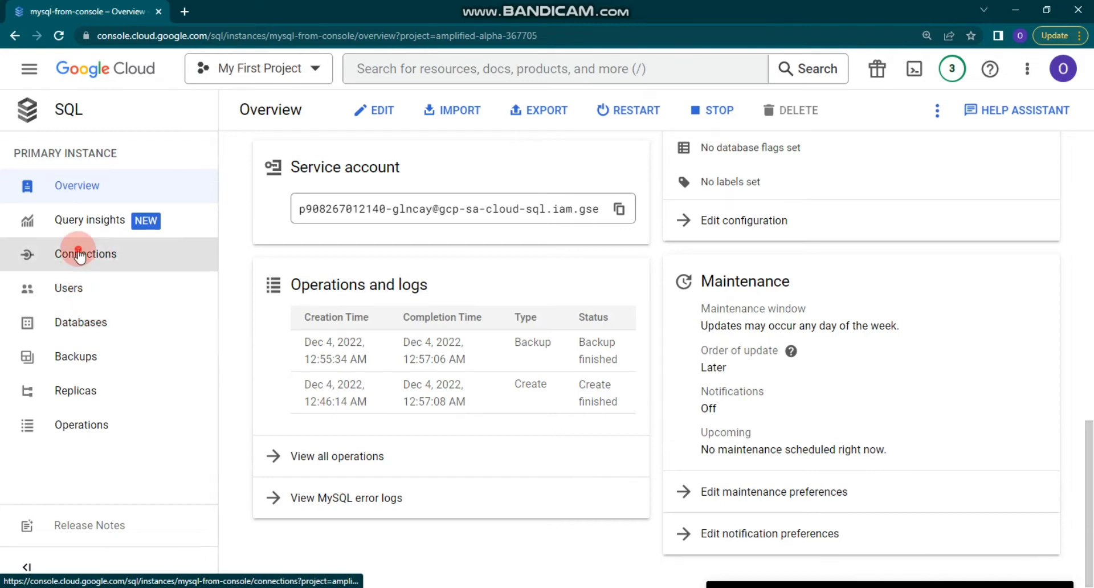
# Browse the instance's Connections and Users pages, ending on Databases with four system databases.
pyautogui.click(114, 254)
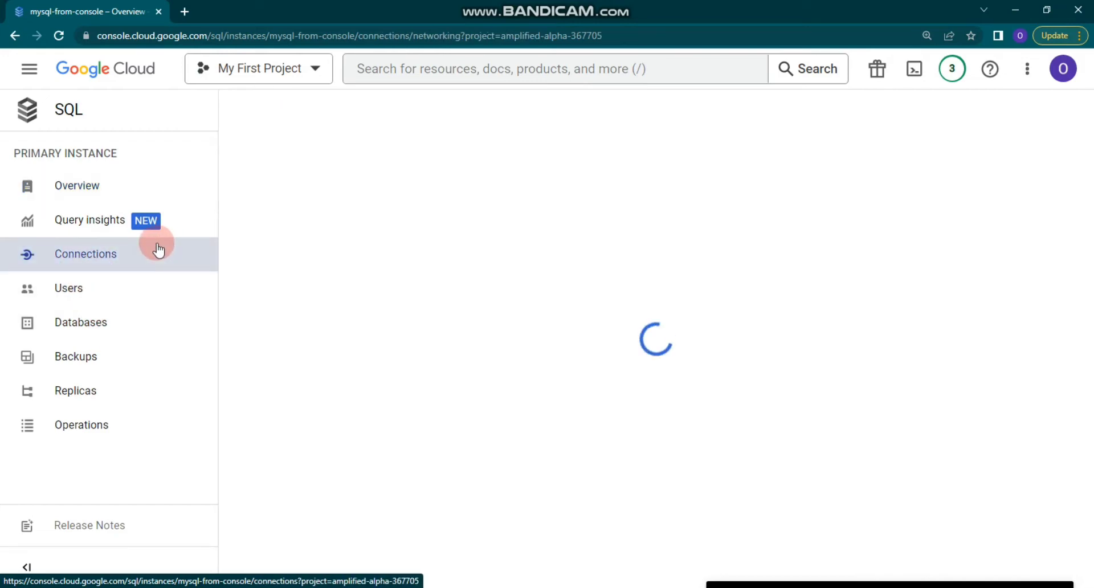
pyautogui.scroll(-3, 378, 279)
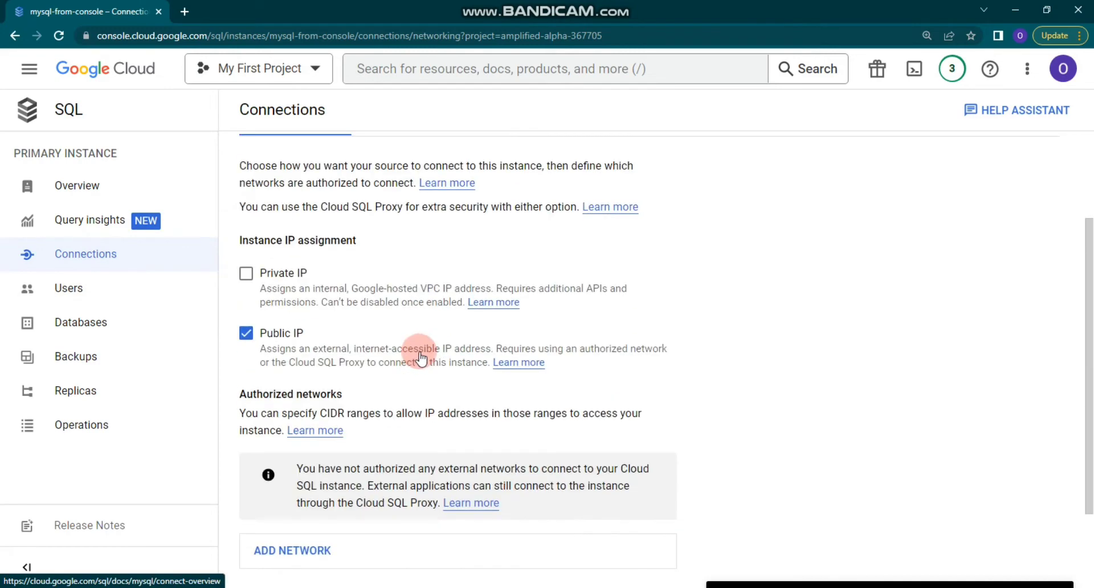
pyautogui.scroll(-2, 400, 374)
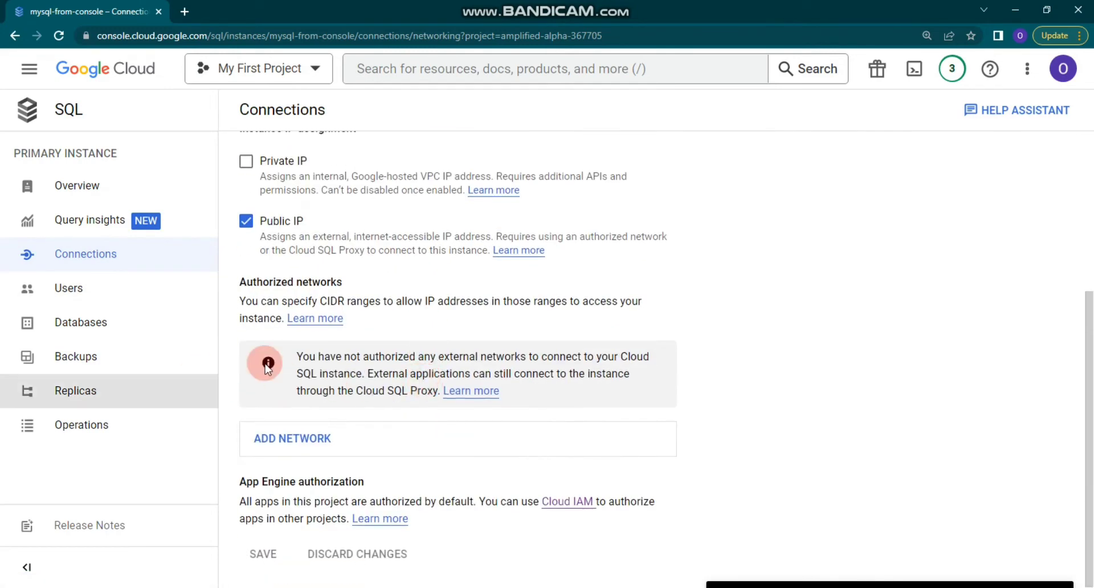
pyautogui.click(150, 289)
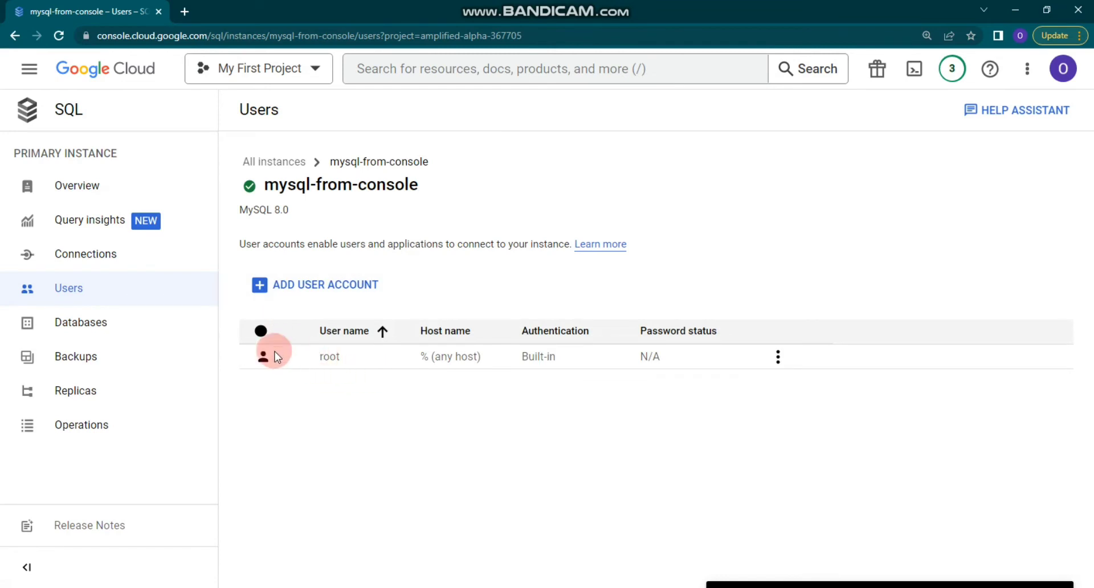
pyautogui.click(106, 313)
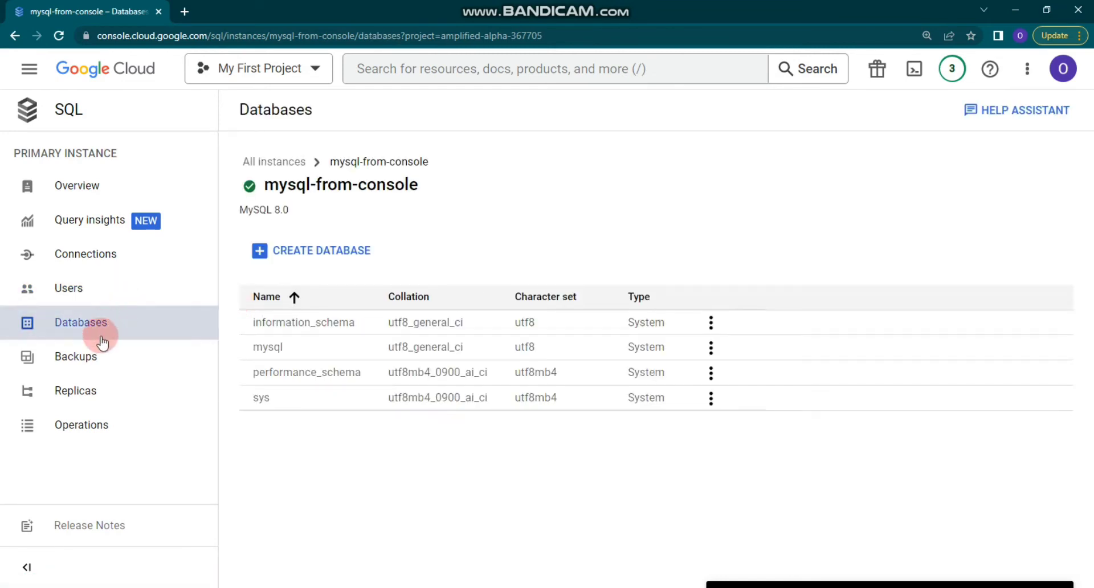
# Create a user database named todos on mysql-from-console with default utf8 settings.
pyautogui.click(295, 256)
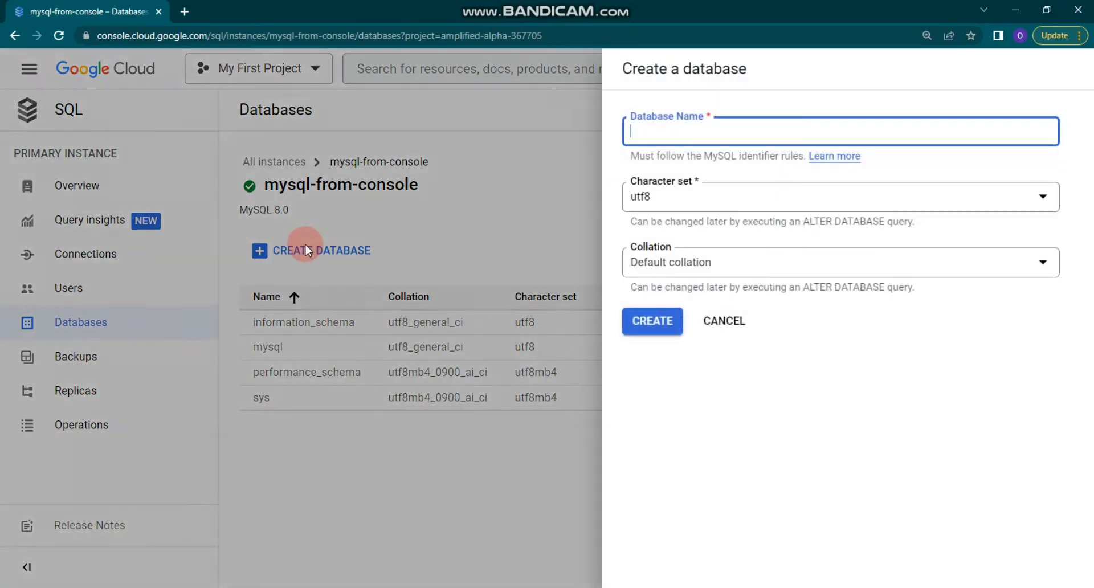
pyautogui.click(671, 139)
pyautogui.click(635, 125)
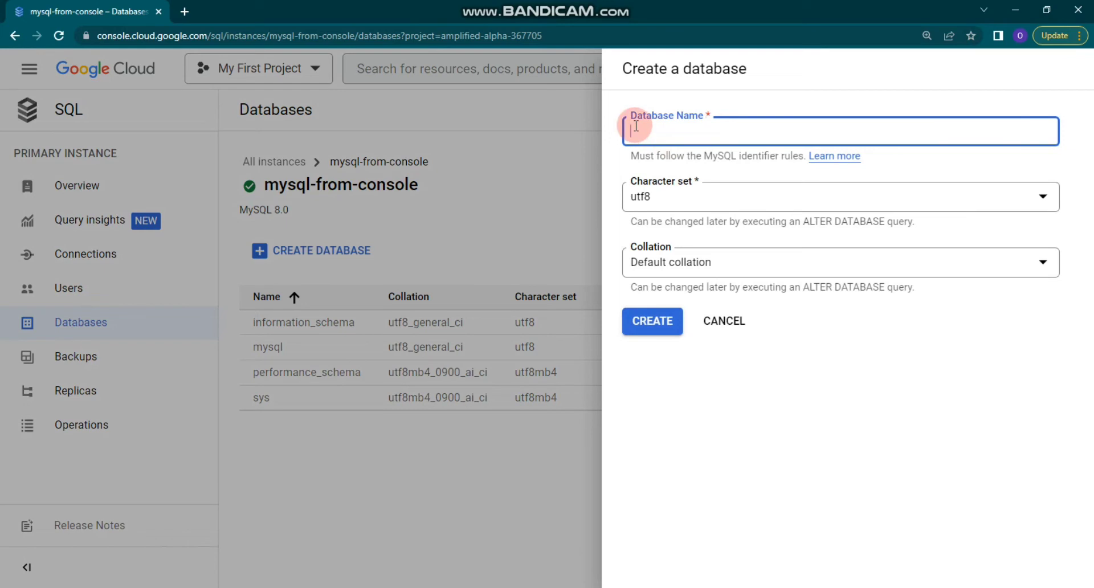
pyautogui.write('todos')
pyautogui.click(641, 316)
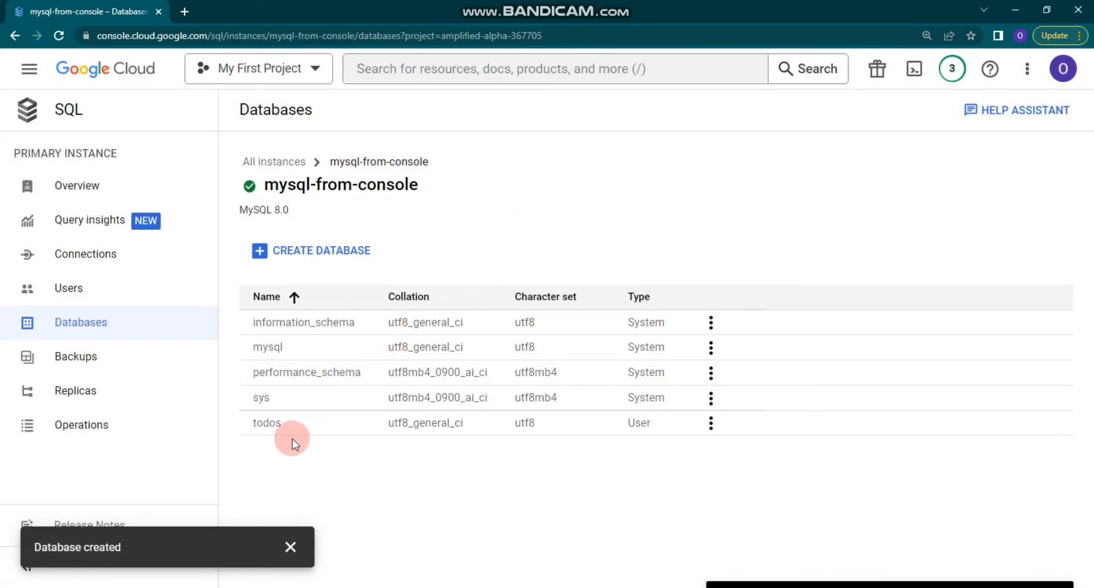
# Browse the Backups, Replicas and Operations pages of mysql-from-console, then go back to its Overview.
pyautogui.click(138, 372)
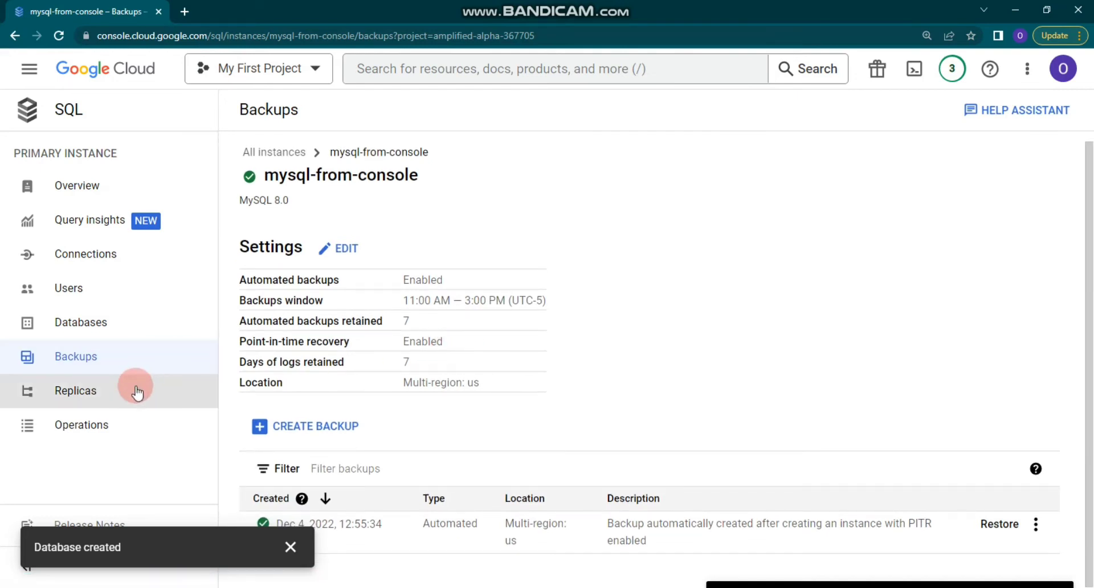
pyautogui.click(135, 389)
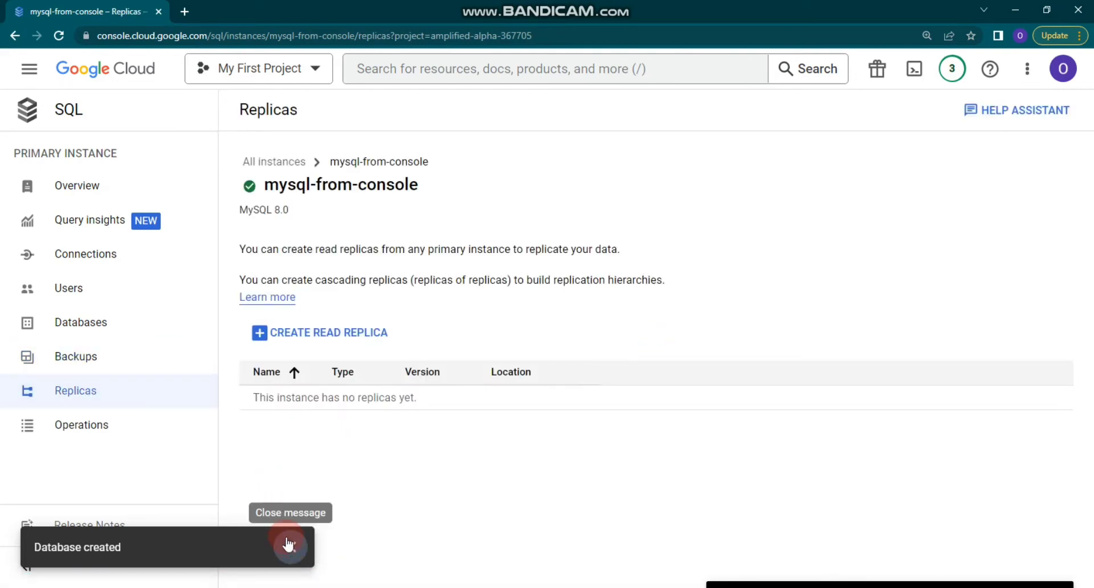
pyautogui.click(289, 545)
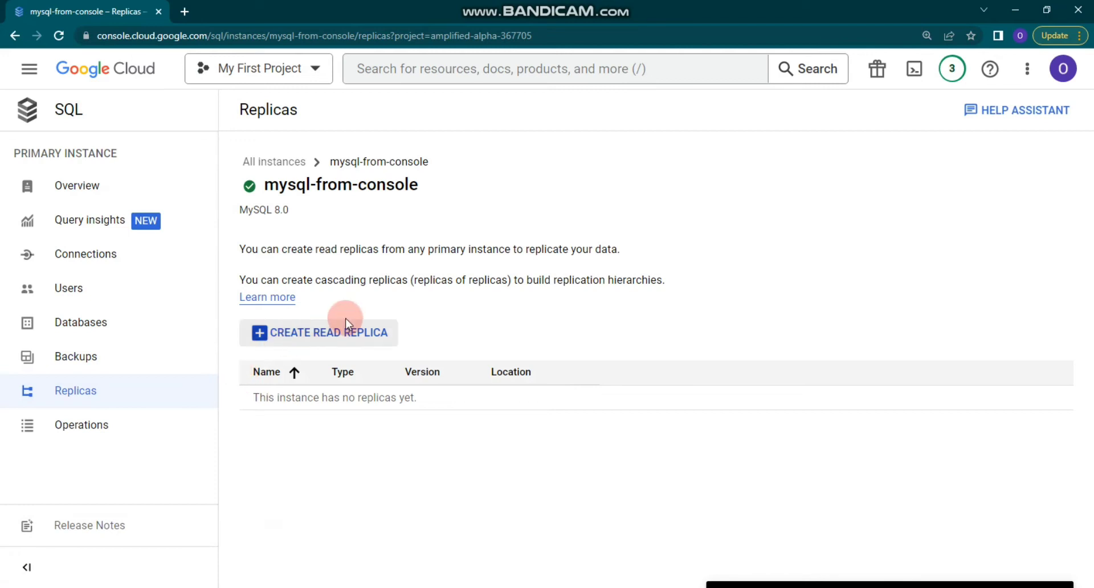
pyautogui.click(149, 422)
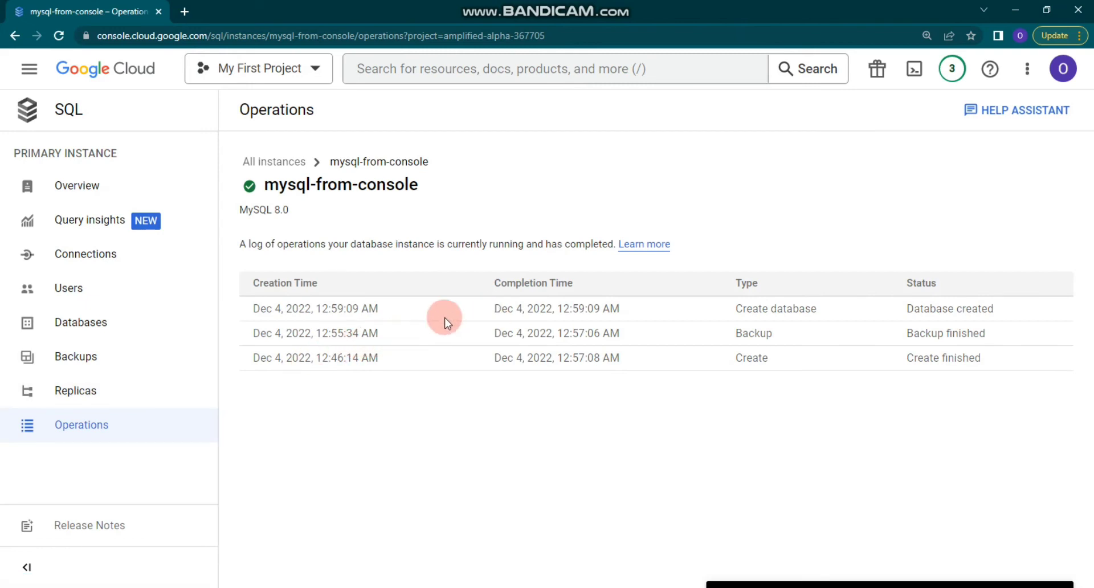
pyautogui.click(67, 188)
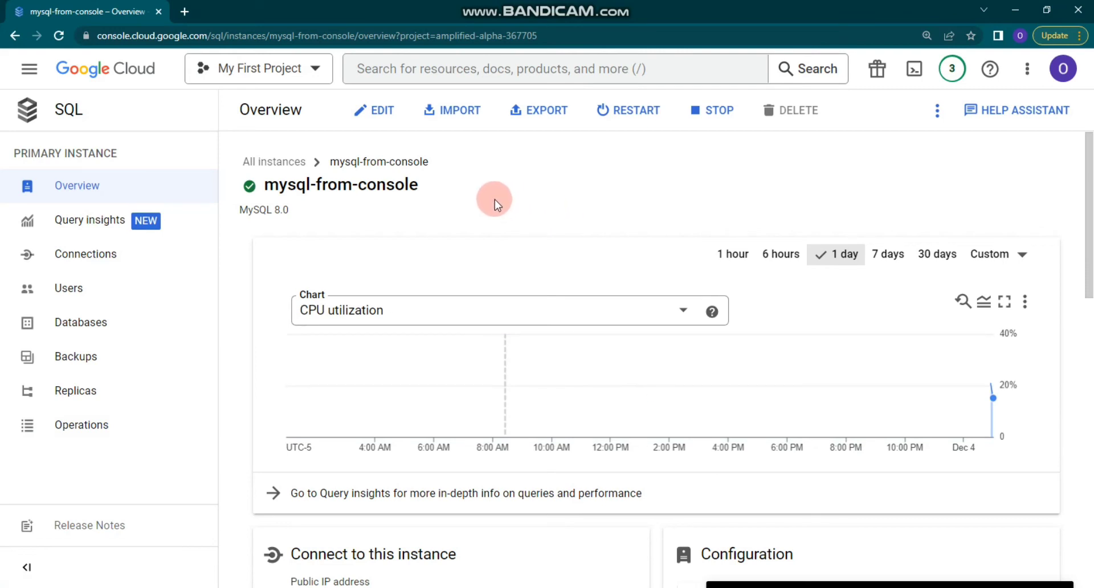
# Scroll through the mysql-from-console Overview details, then open its Connections settings.
pyautogui.scroll(-1, 494, 199)
pyautogui.scroll(-4, 530, 220)
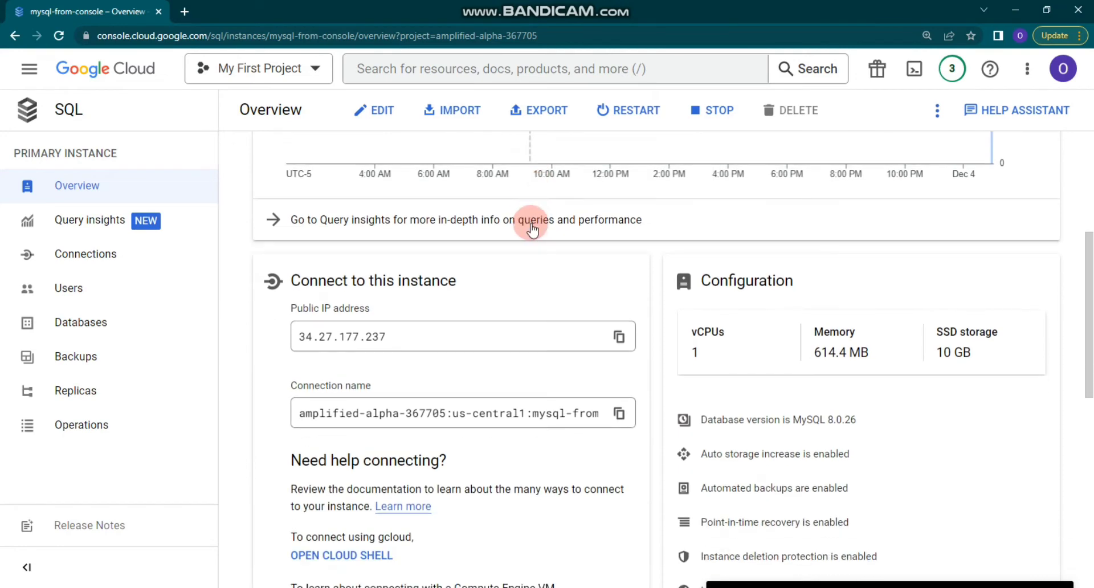
pyautogui.scroll(-6, 532, 230)
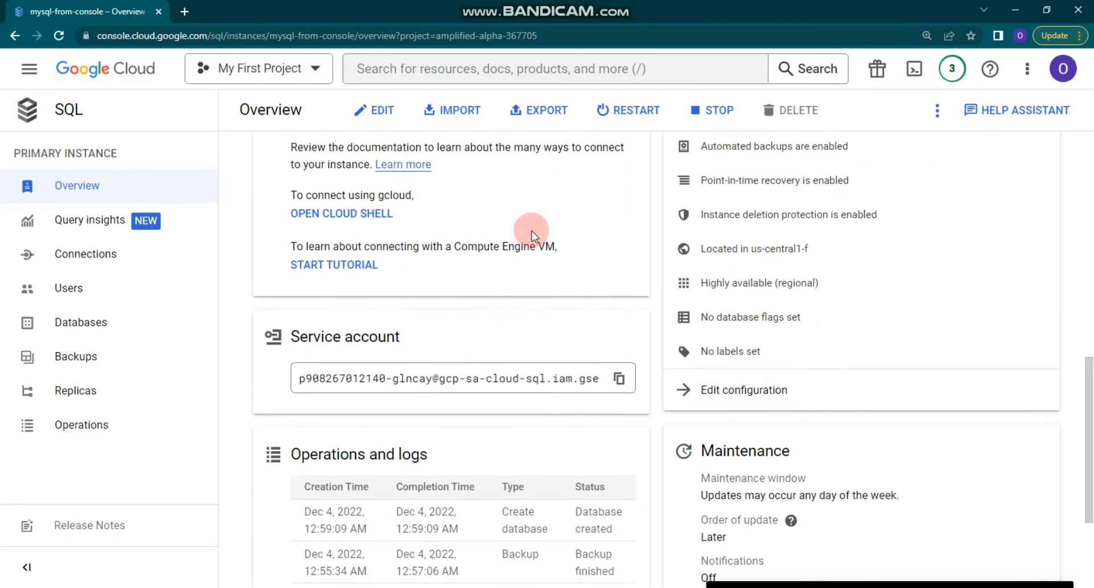
pyautogui.scroll(-3, 532, 231)
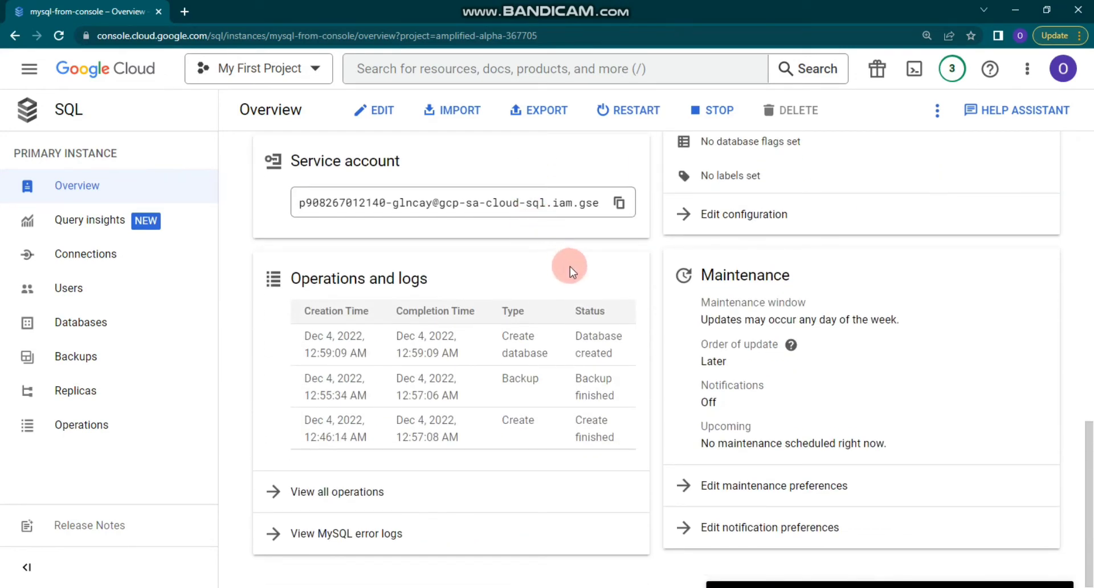
pyautogui.scroll(13, 641, 305)
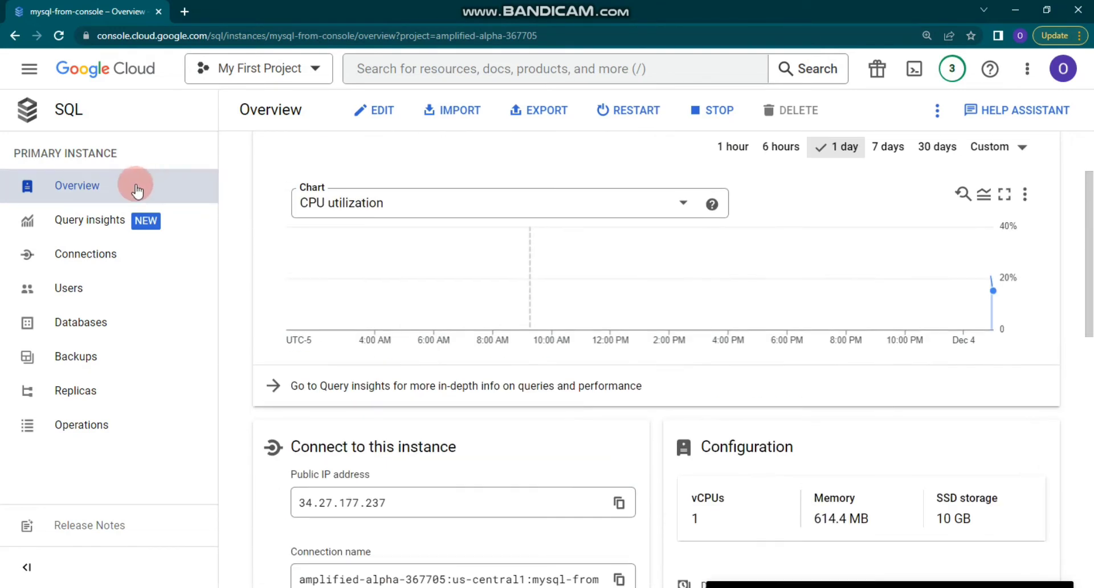
pyautogui.click(86, 253)
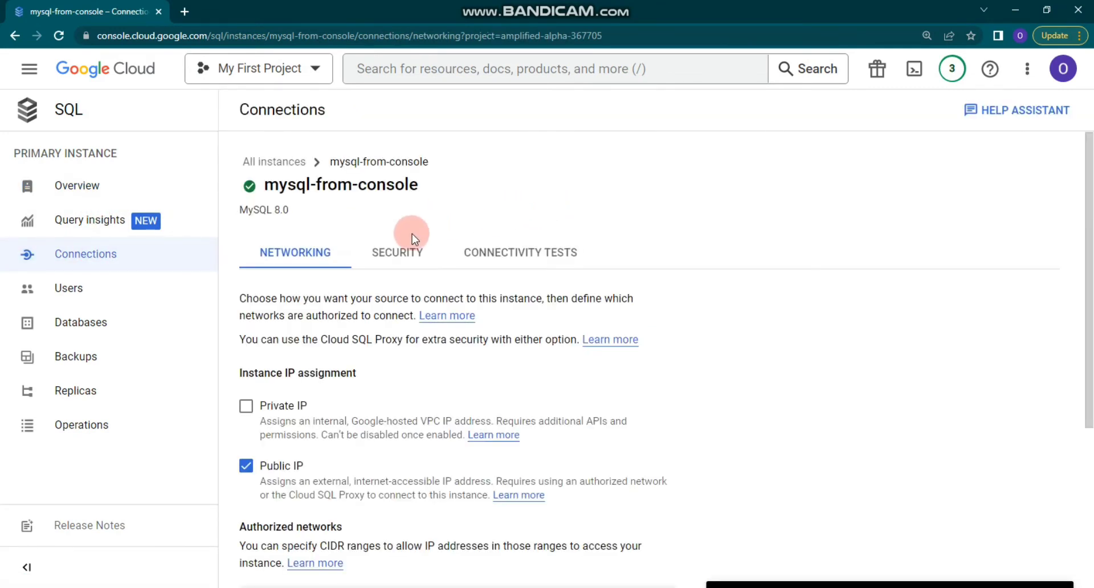
# Review the SSL and certificate settings on the Connections Security tab.
pyautogui.click(410, 251)
pyautogui.scroll(-3, 430, 244)
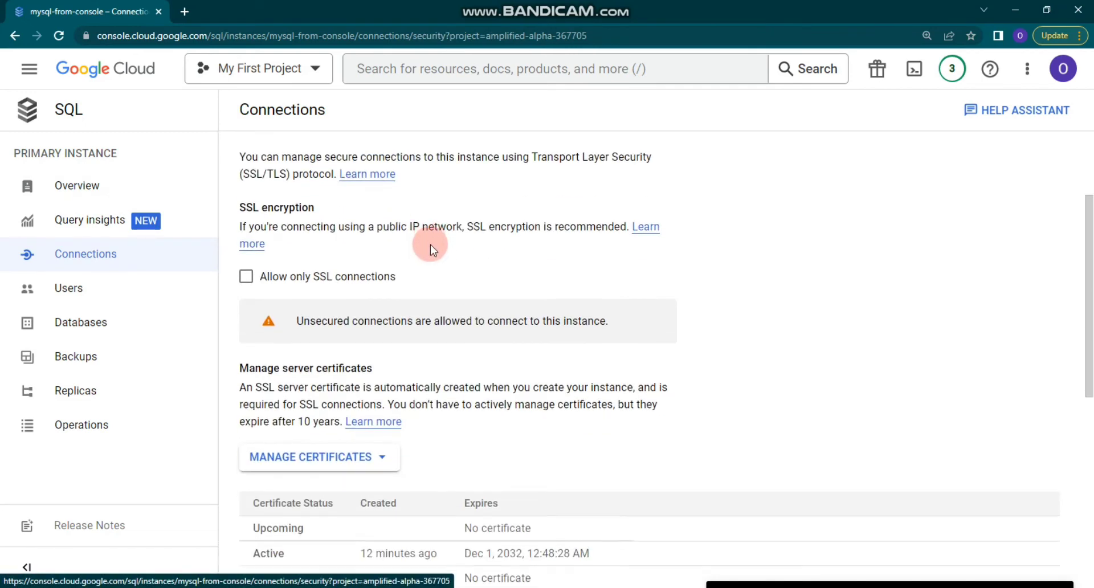
pyautogui.scroll(-6, 430, 244)
pyautogui.scroll(-2, 431, 242)
pyautogui.scroll(5, 433, 242)
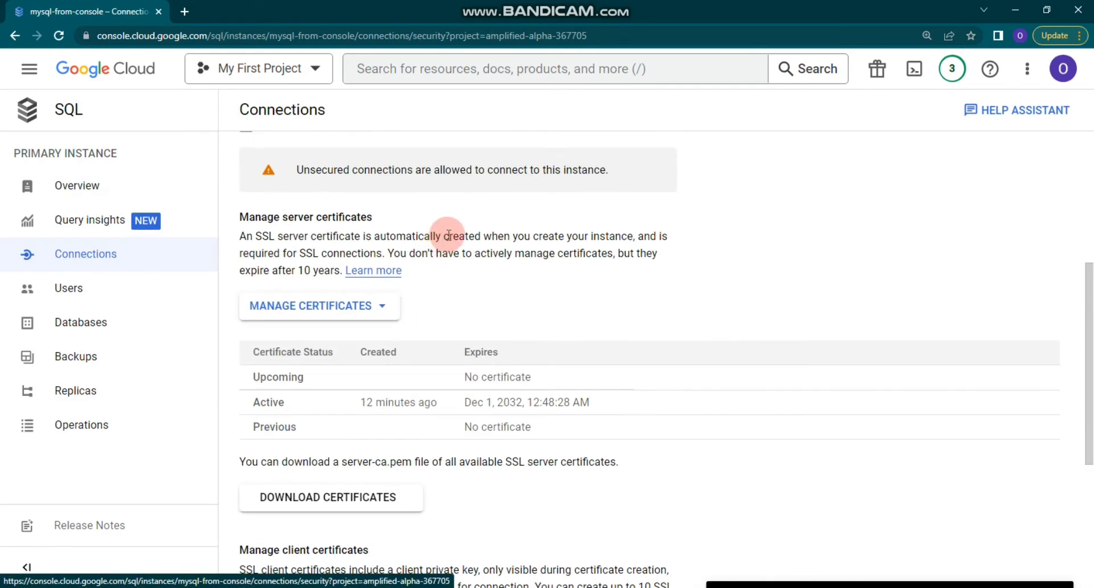
pyautogui.scroll(5, 448, 234)
# Check Connectivity Tests and Networking, then scroll the Overview to the connection details.
pyautogui.click(519, 234)
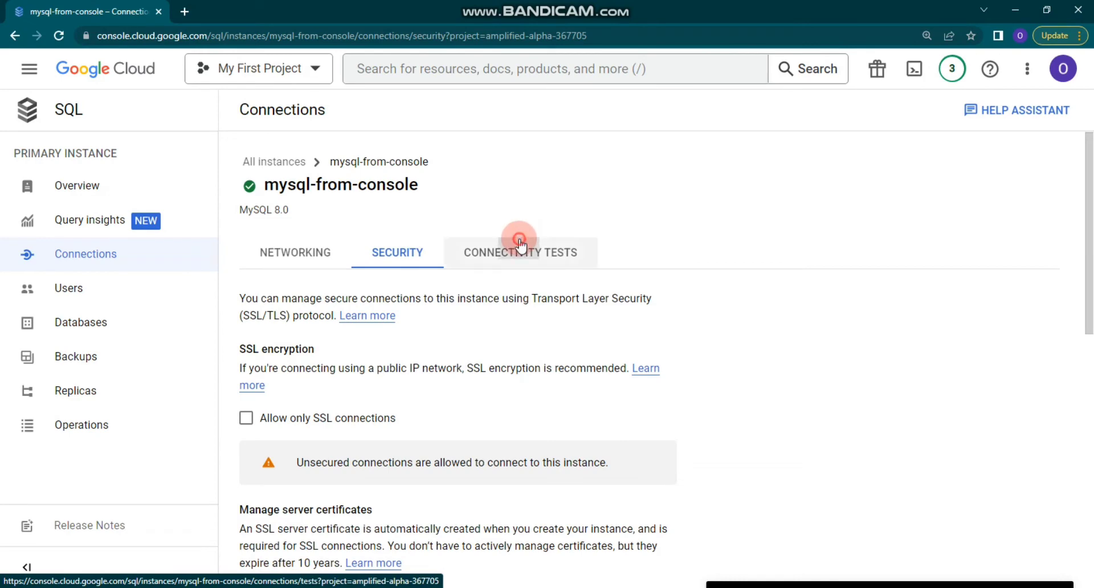
pyautogui.click(245, 248)
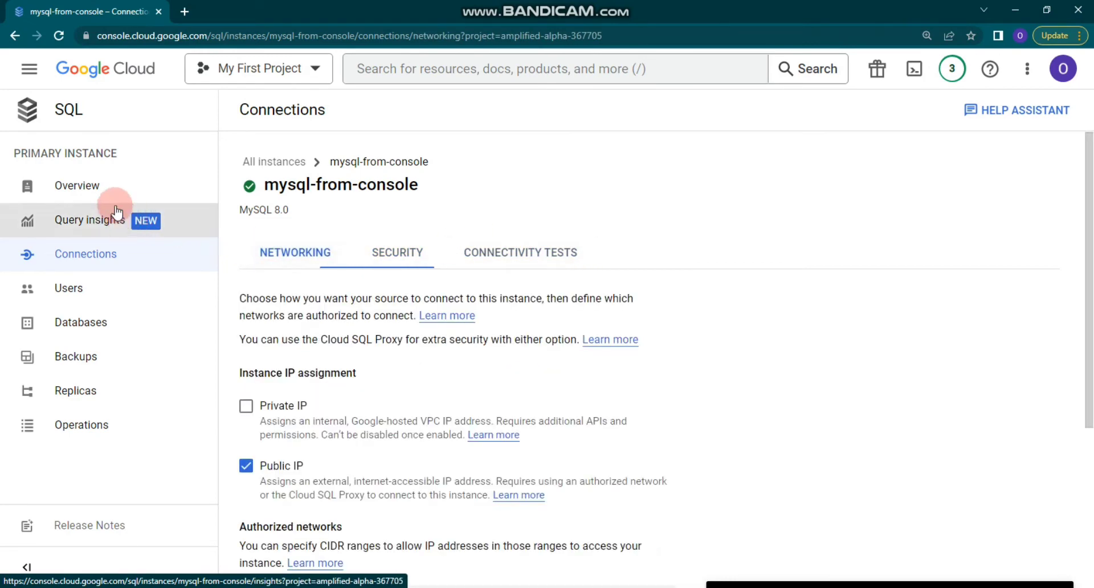
pyautogui.click(105, 186)
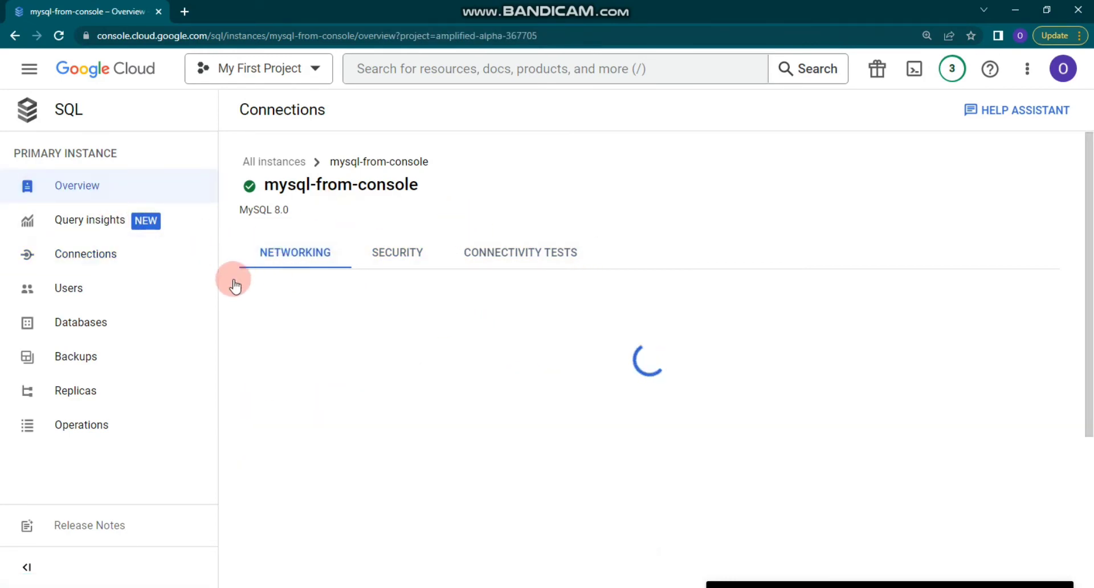
pyautogui.scroll(-5, 442, 330)
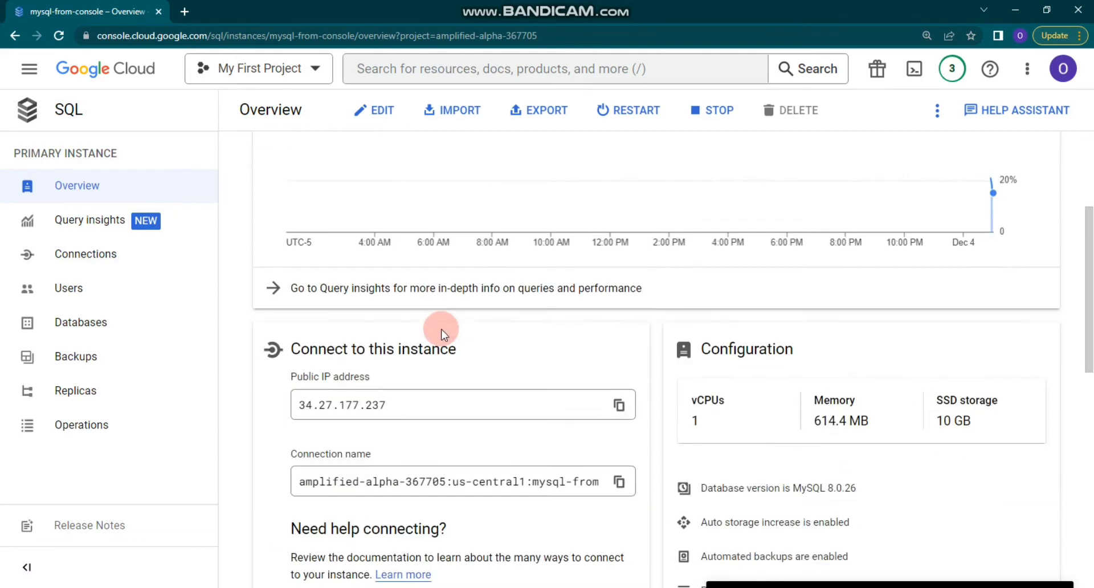
pyautogui.scroll(-2, 446, 343)
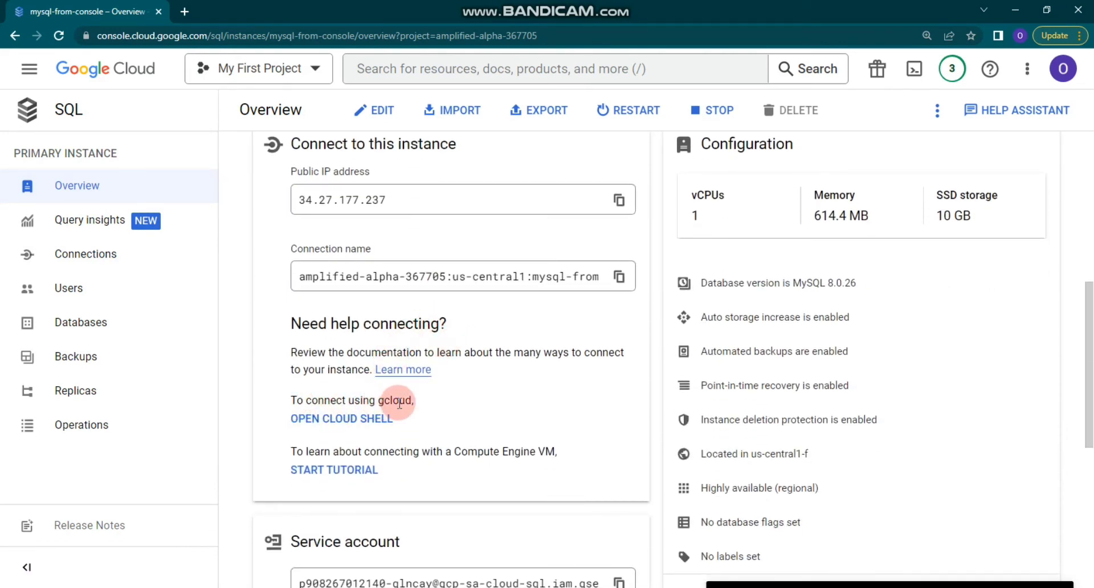
# Open an enlarged Cloud Shell with `gcloud sql connect mysql-from-console --user=root --quiet` pasted at the prompt.
pyautogui.click(313, 420)
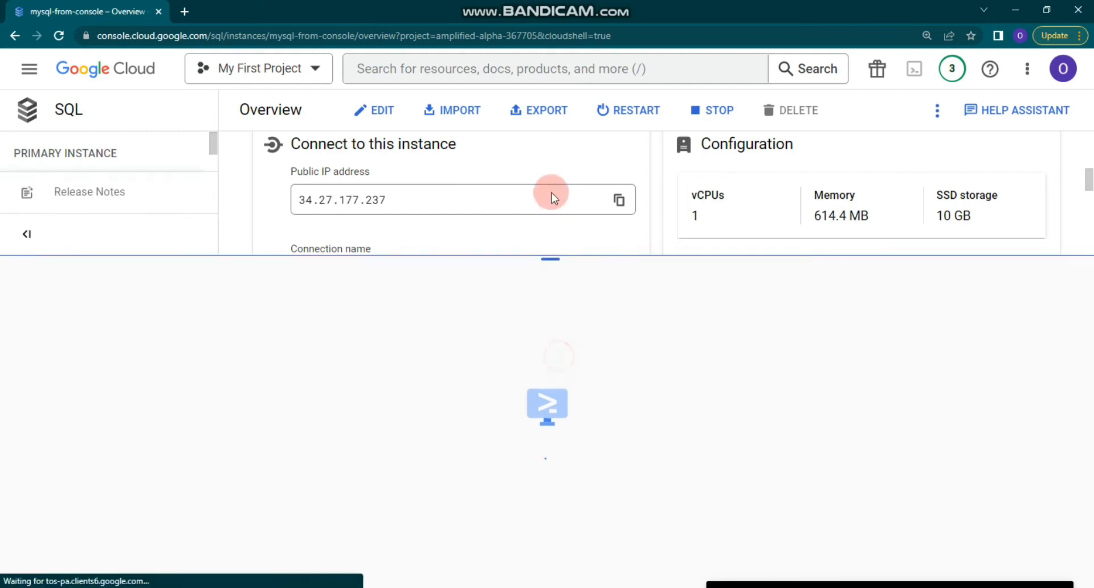
pyautogui.moveTo(552, 192); pyautogui.dragTo(555, 96)
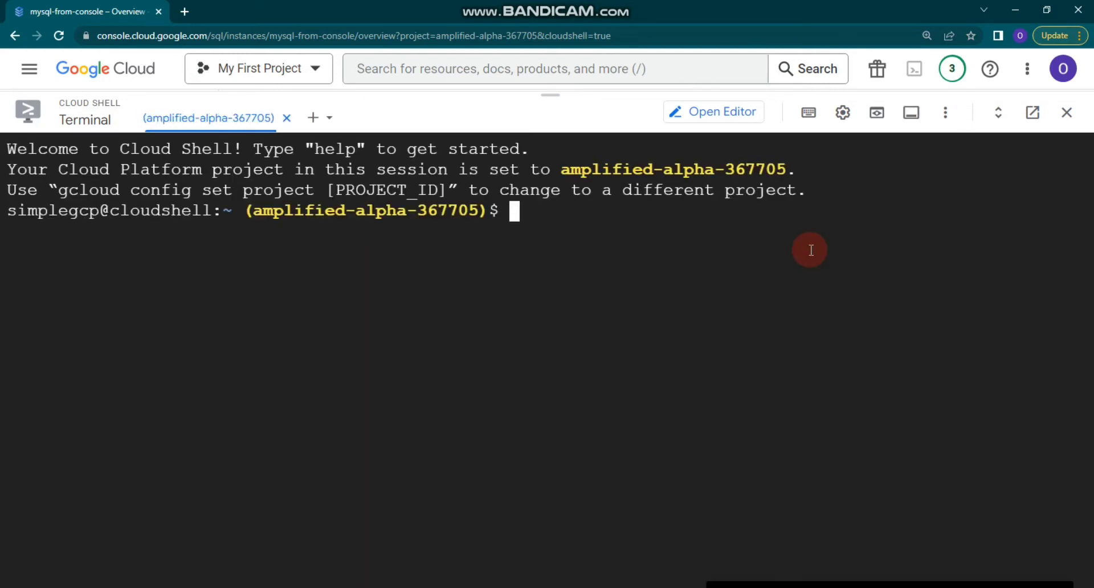
pyautogui.write('gcloud sql connect mysql-from-console --user=root --quiet')
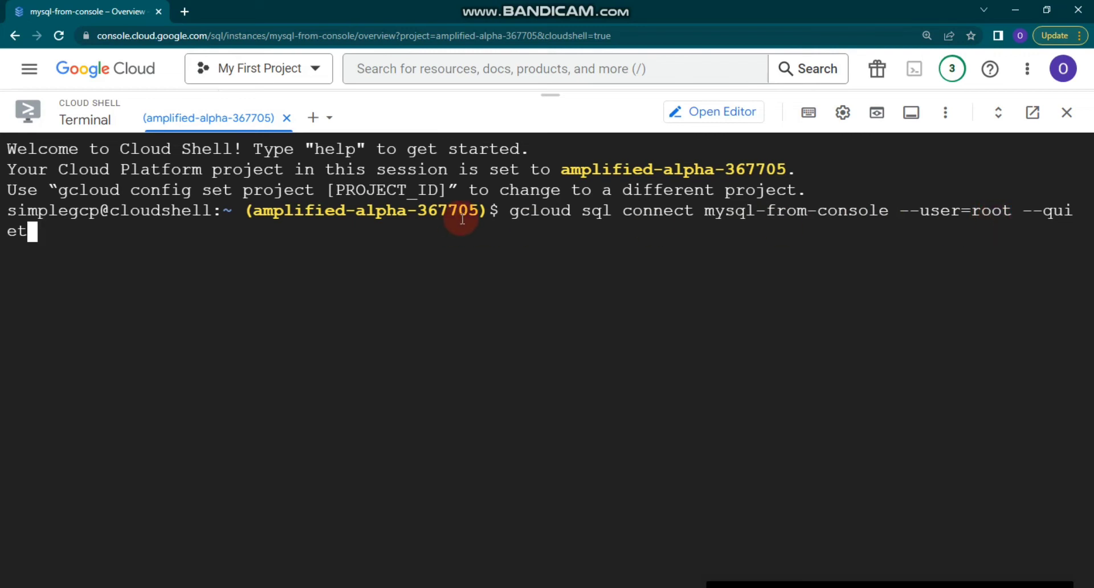
# Run the connect command, authorize Cloud Shell, and submit the root password.
pyautogui.press('Return')
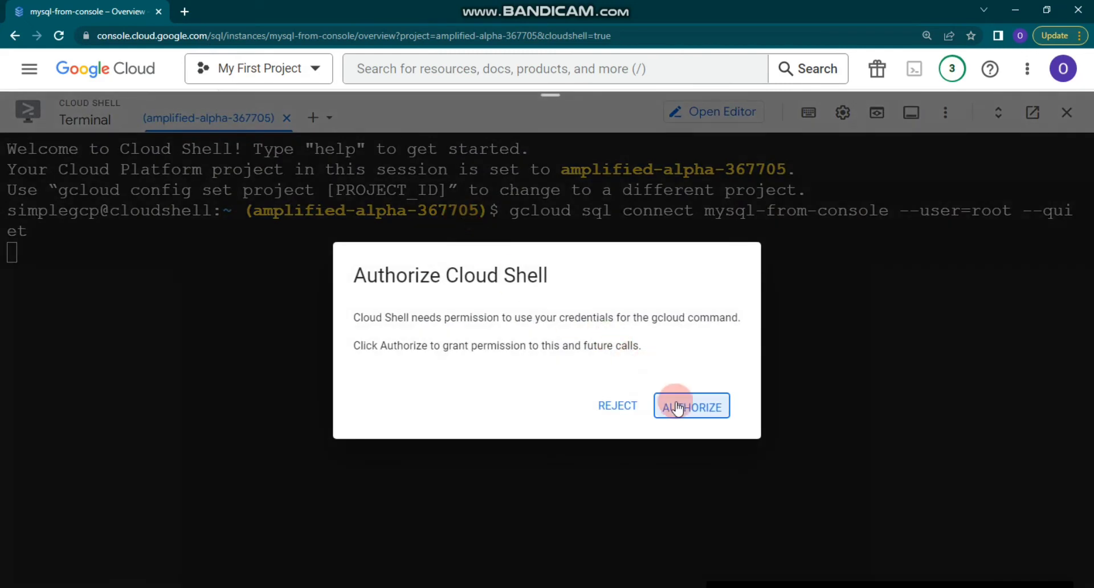
pyautogui.click(677, 408)
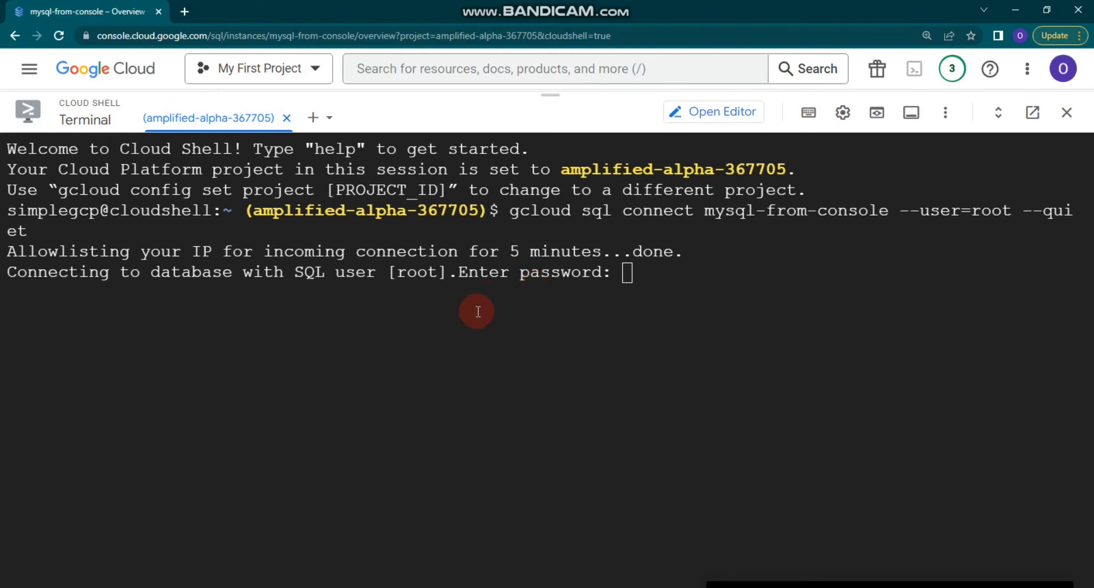
pyautogui.click(613, 290)
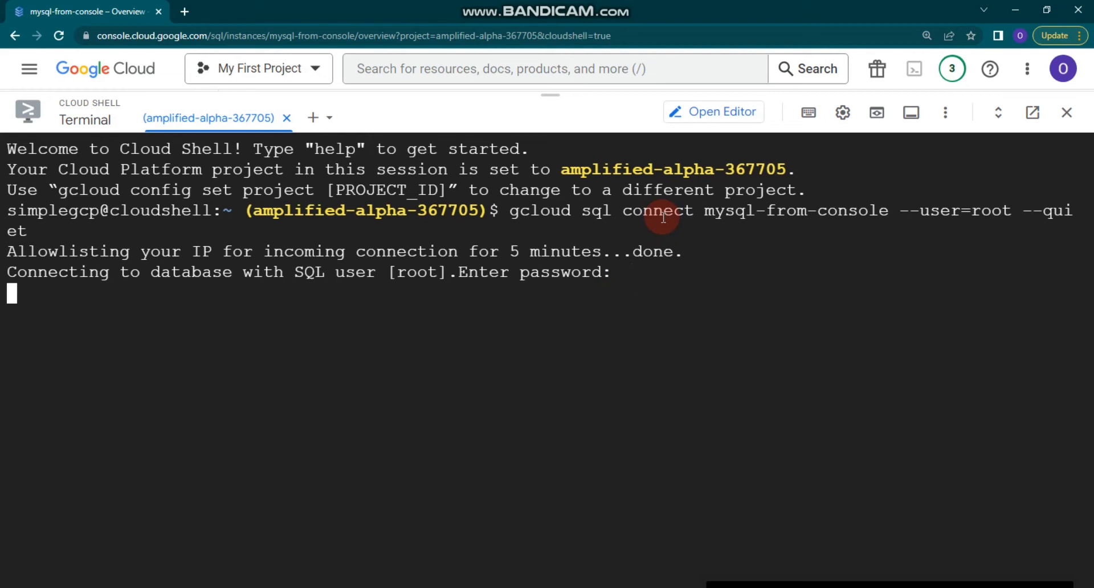
pyautogui.press('Return')
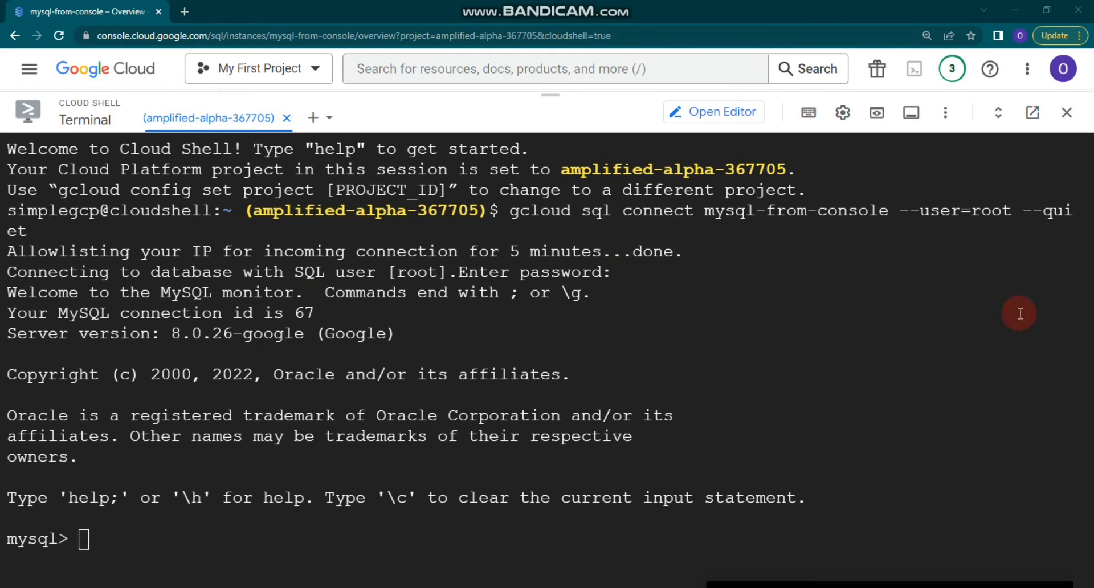
# Switch to the guestbook SQL script in Notepad and try selecting its CREATE DATABASE, USE and SELECT lines.
pyautogui.click(226, 548)
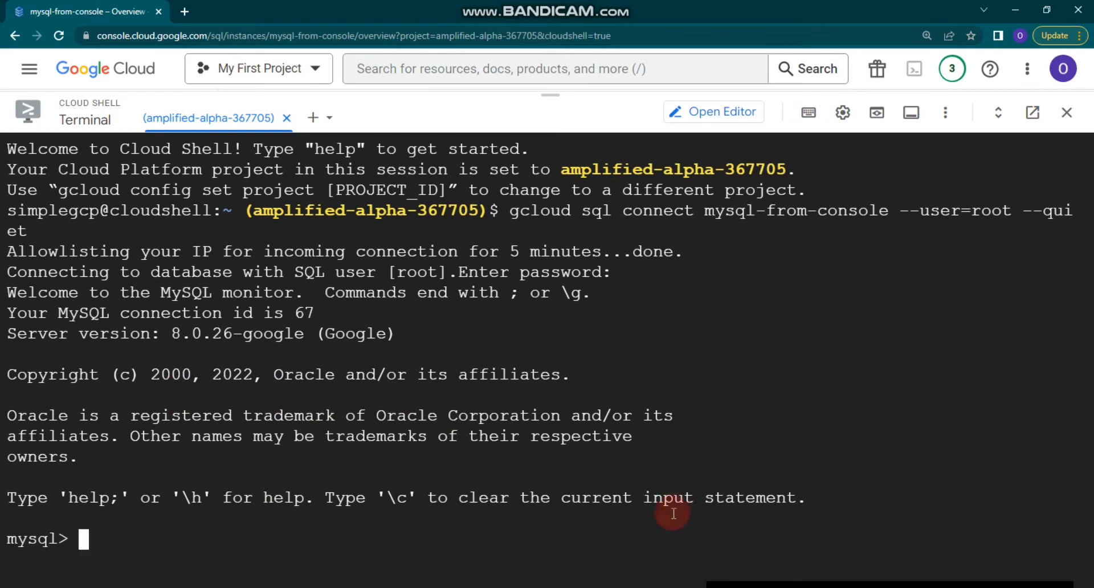
pyautogui.hotkey('alt', 'Tab')
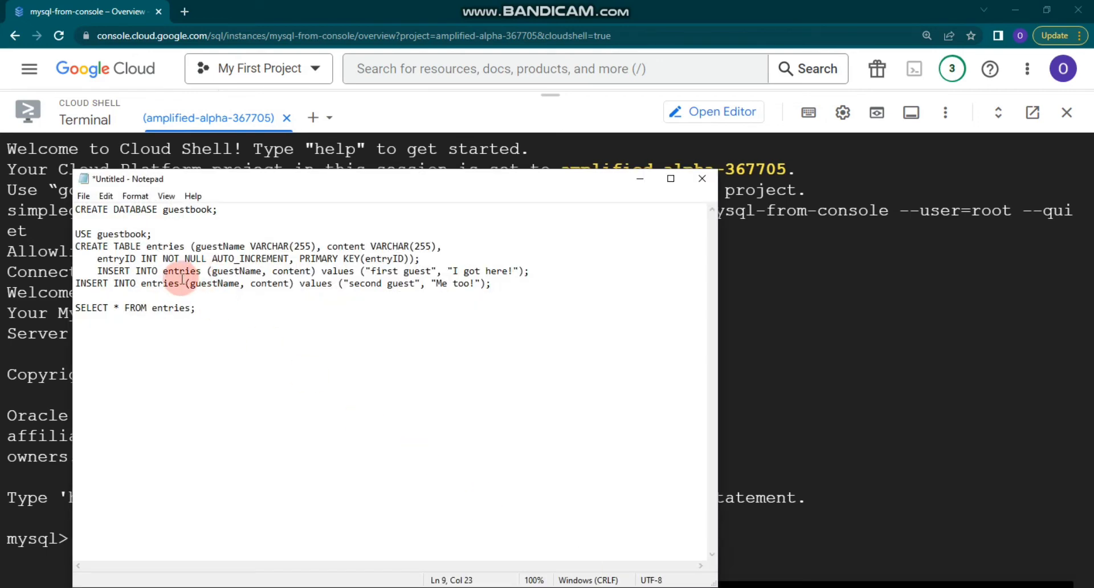
pyautogui.click(240, 304)
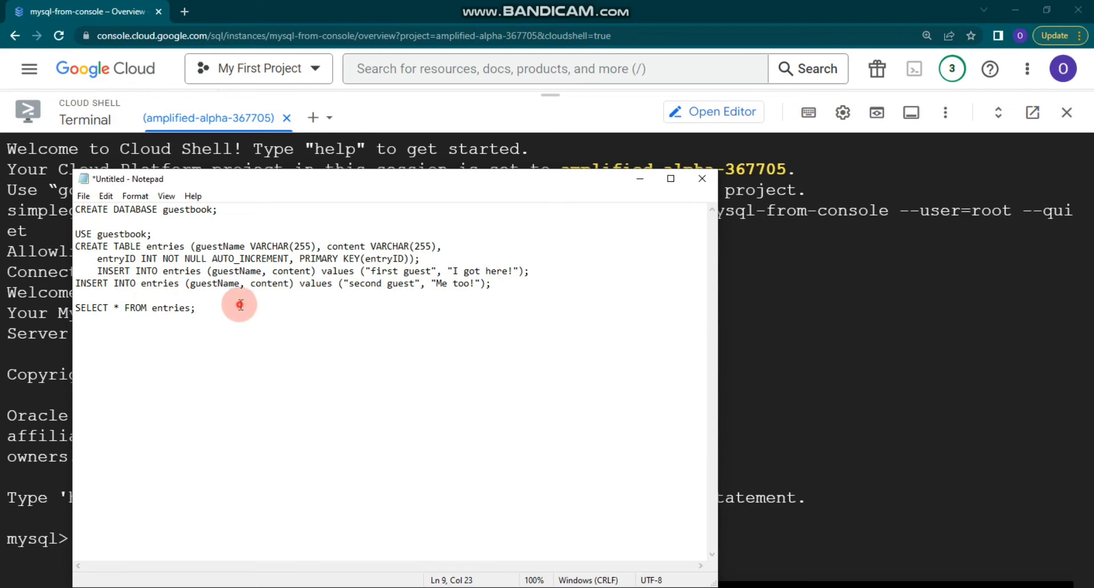
pyautogui.scroll(5, 239, 305)
pyautogui.moveTo(308, 213); pyautogui.dragTo(73, 219)
pyautogui.click(282, 213)
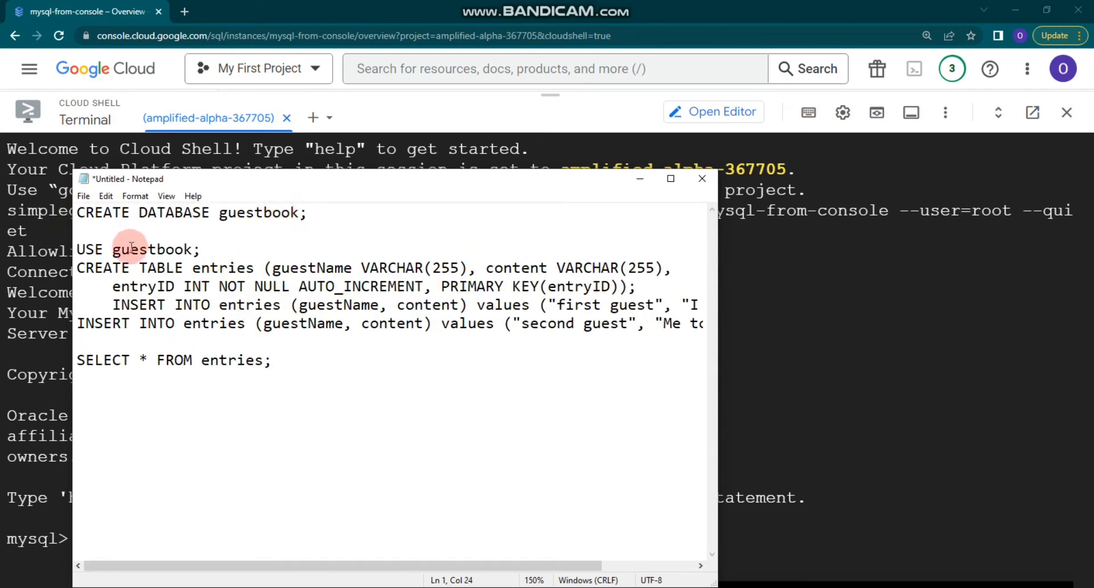
pyautogui.moveTo(216, 252); pyautogui.dragTo(38, 248)
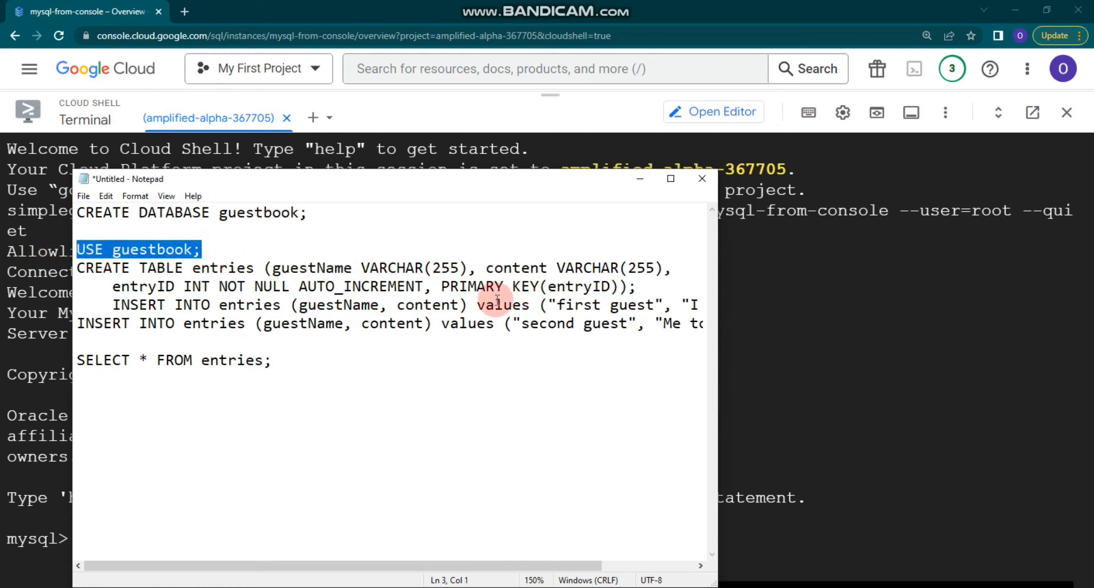
pyautogui.moveTo(296, 361); pyautogui.dragTo(80, 358)
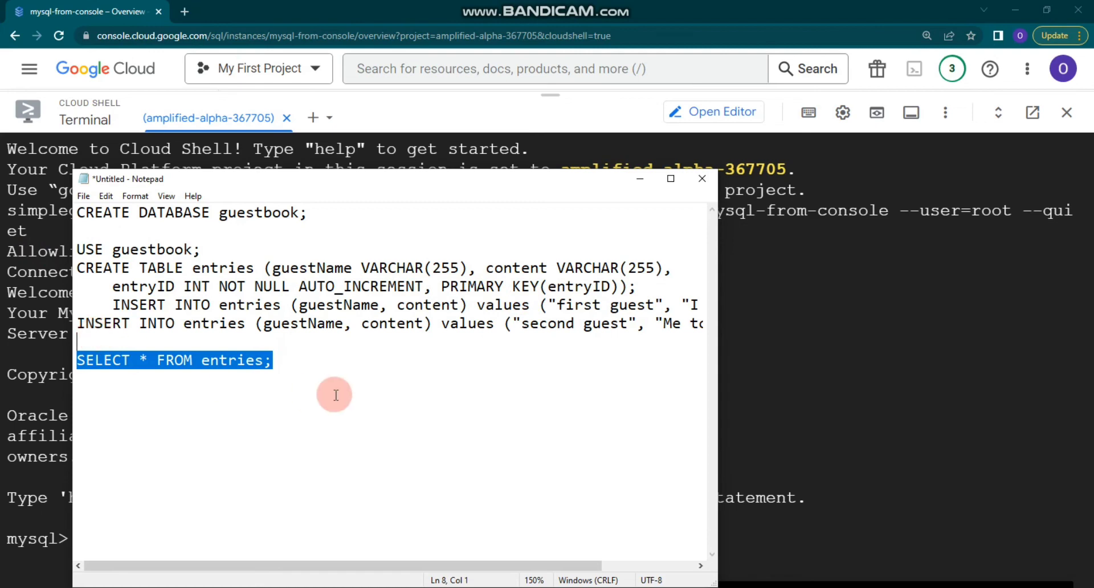
pyautogui.click(322, 371)
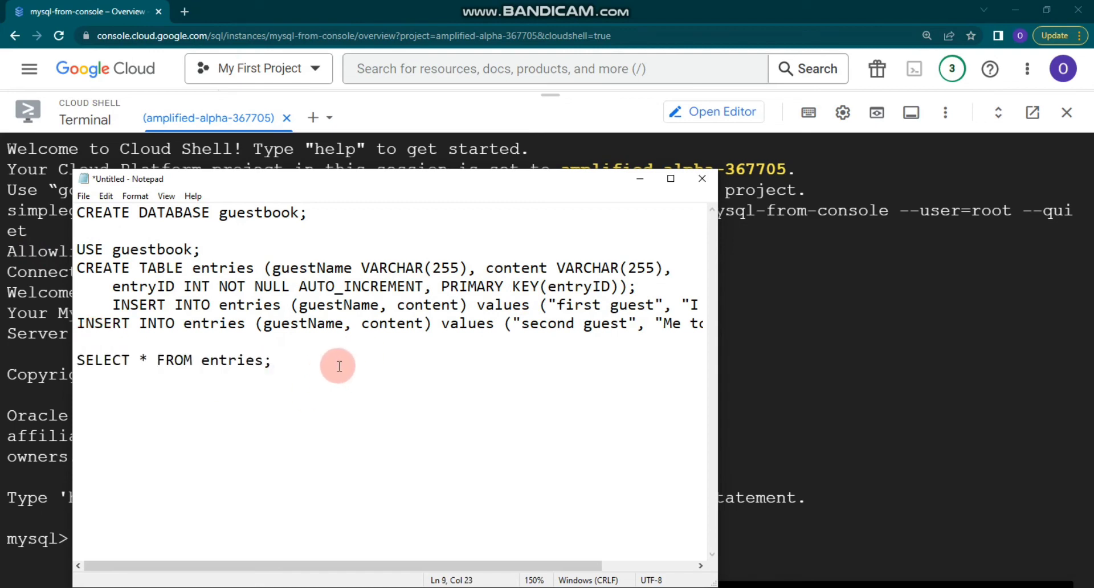
# Copy the CREATE DATABASE guestbook line and return to the Cloud Shell terminal.
pyautogui.moveTo(329, 362); pyautogui.dragTo(57, 206)
pyautogui.click(400, 374)
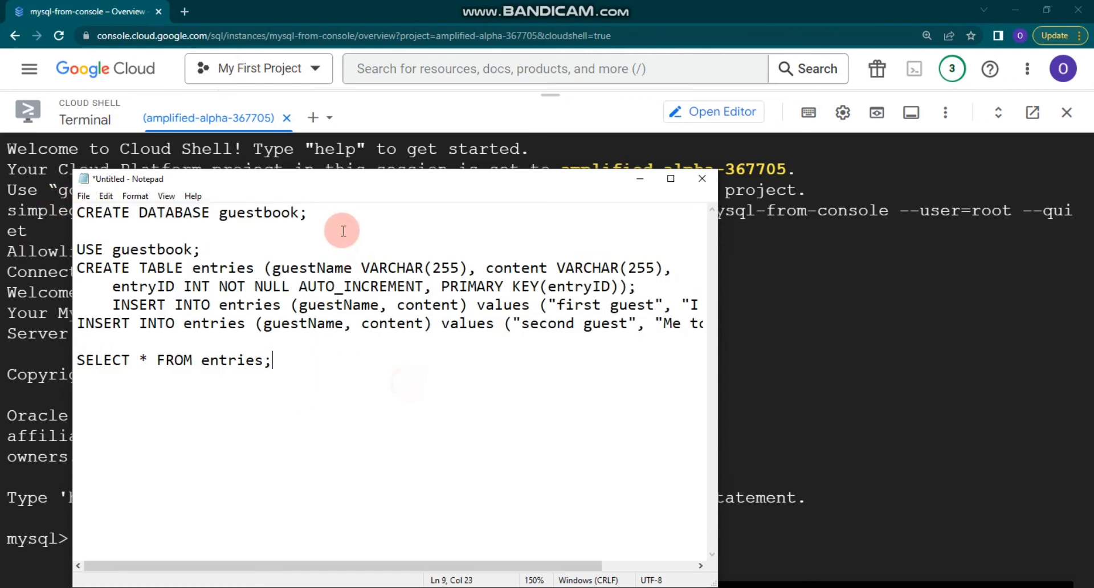
pyautogui.click(305, 212)
pyautogui.moveTo(310, 212); pyautogui.dragTo(273, 214)
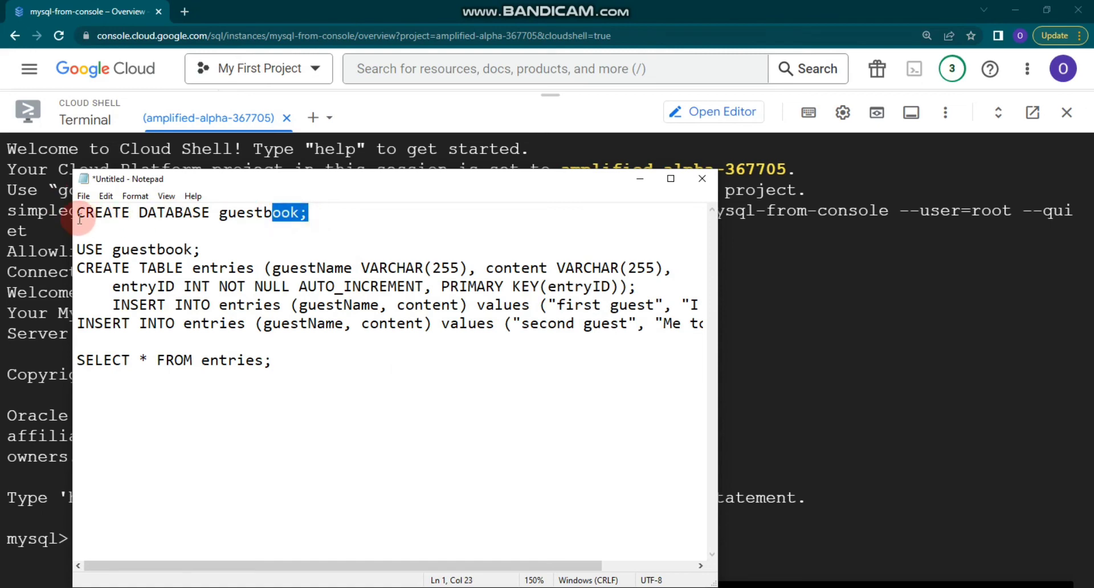
pyautogui.moveTo(77, 214); pyautogui.dragTo(380, 224)
pyautogui.hotkey('ctrl', 'c')
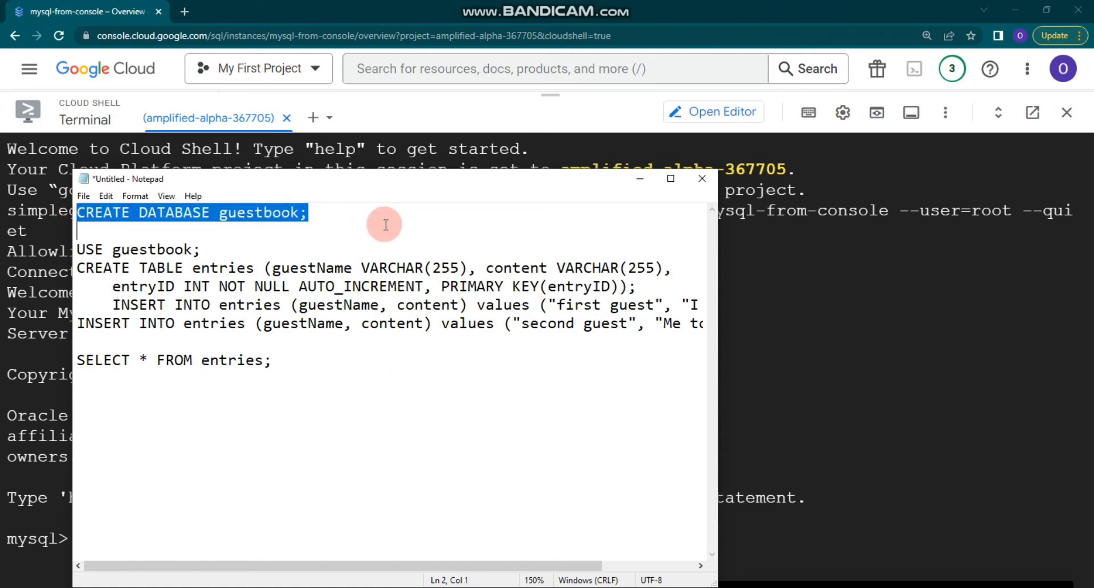
pyautogui.click(660, 12)
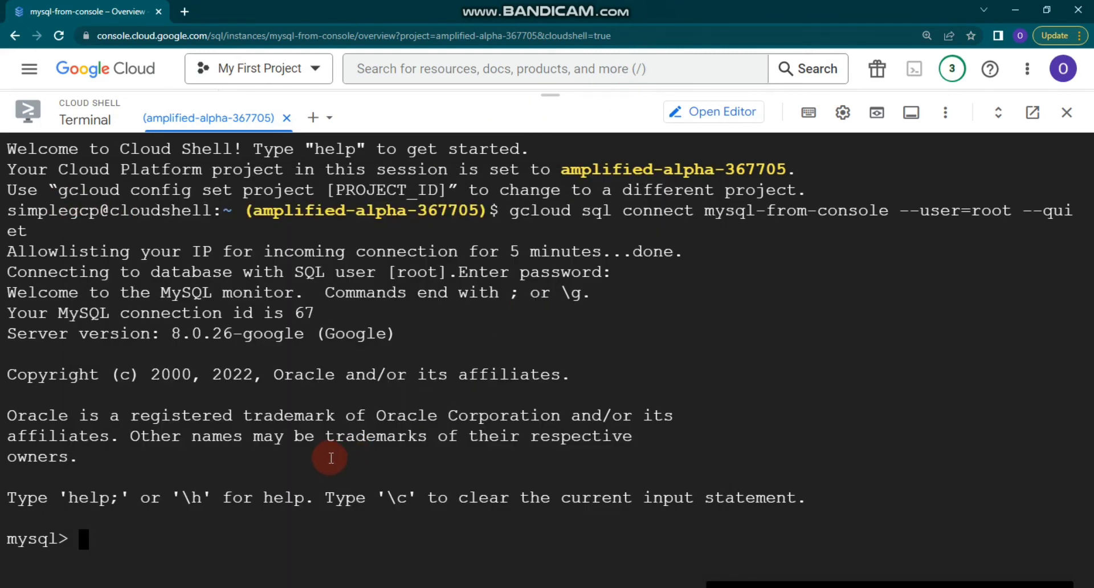
# Run CREATE DATABASE guestbook, then the USE, entries table and two guest insert statements.
pyautogui.hotkey('ctrl', 'v')
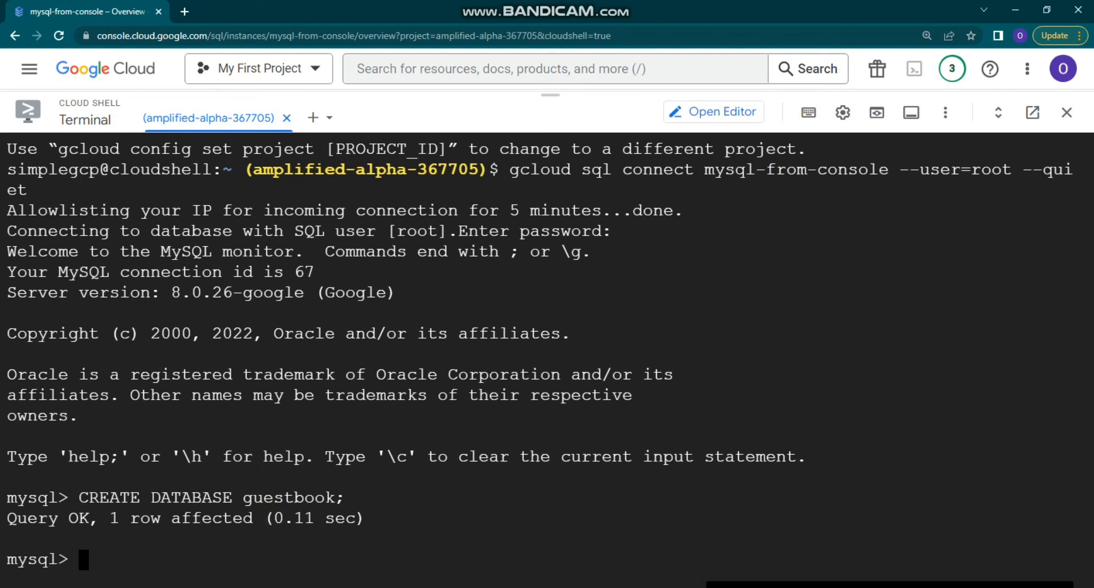
pyautogui.click(421, 587)
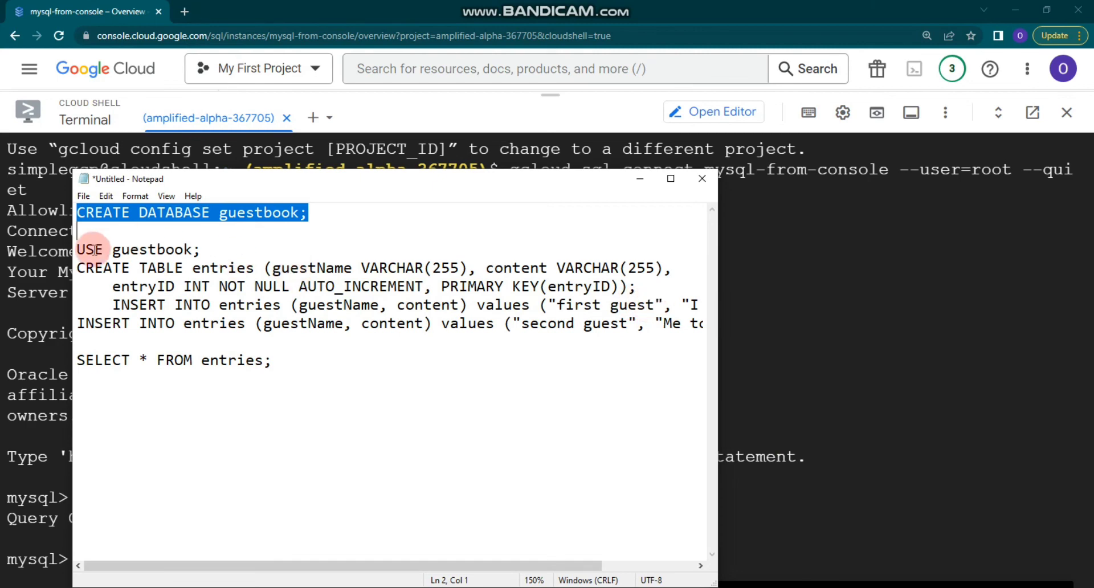
pyautogui.moveTo(78, 249); pyautogui.dragTo(728, 325)
pyautogui.hotkey('ctrl', 'c')
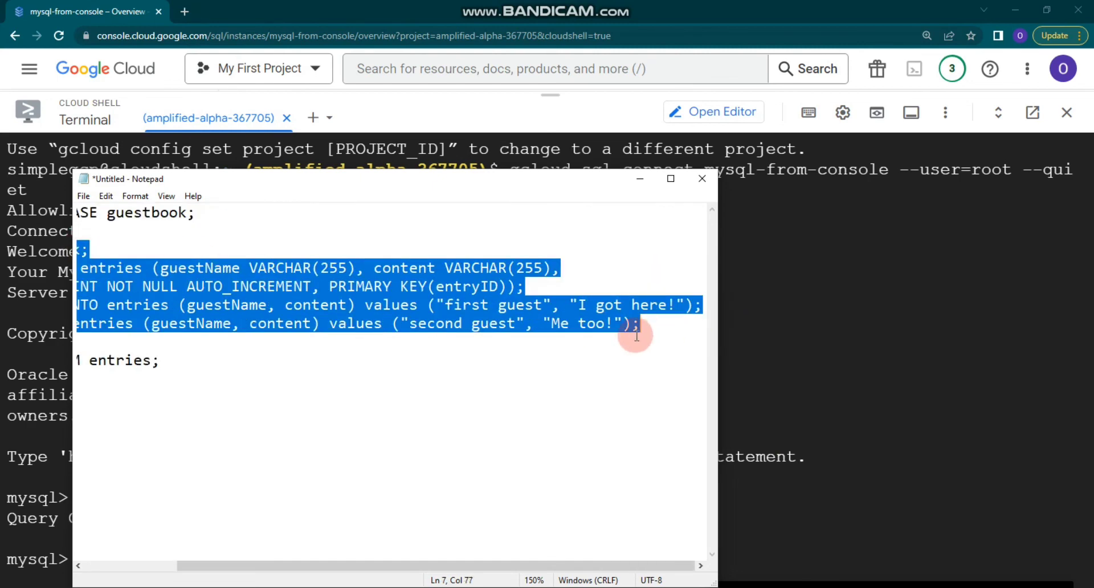
pyautogui.click(780, 385)
pyautogui.hotkey('ctrl', 'v')
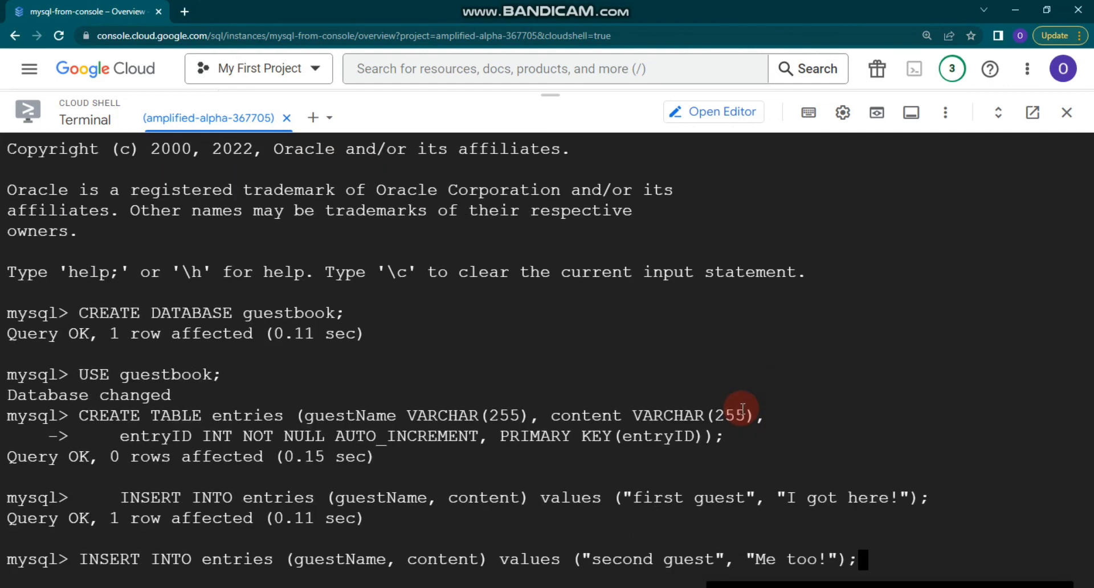
pyautogui.press('Return')
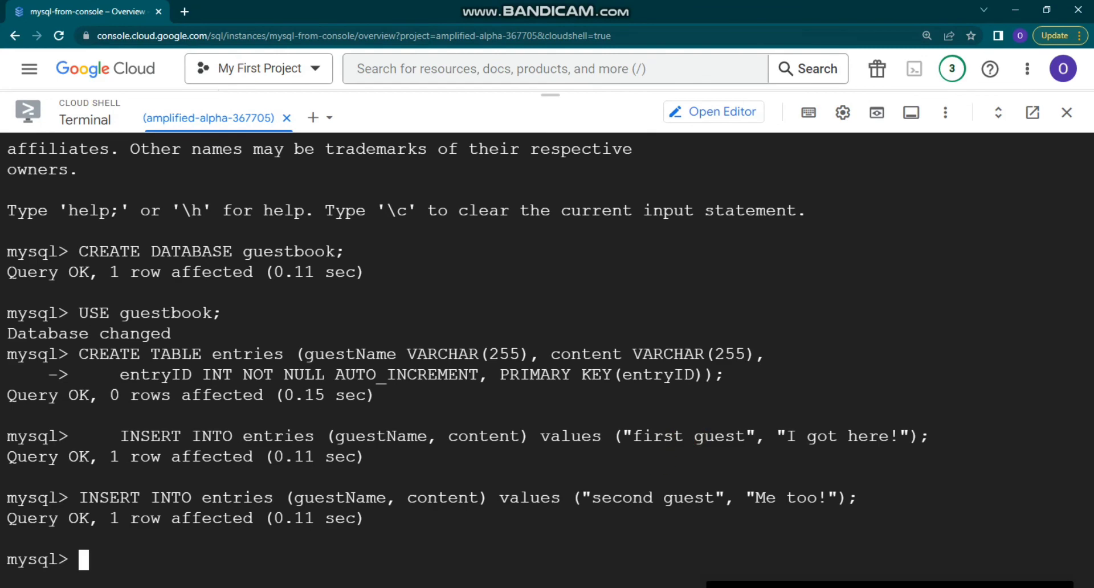
# Run SELECT * FROM entries; to list the two guest rows.
pyautogui.hotkey('alt', 'Tab')
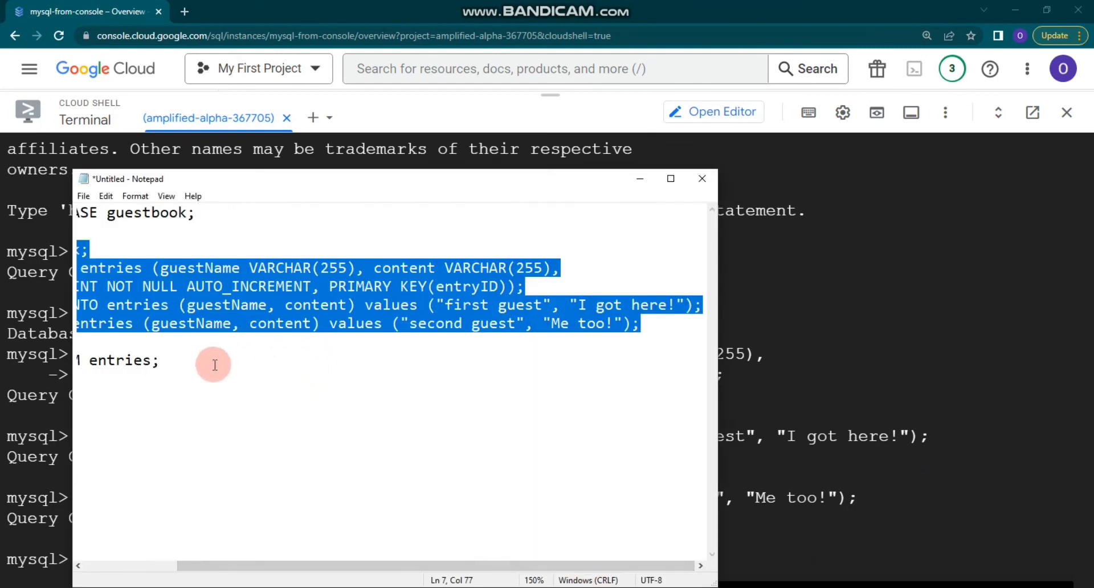
pyautogui.moveTo(215, 365); pyautogui.dragTo(4, 355)
pyautogui.click(787, 418)
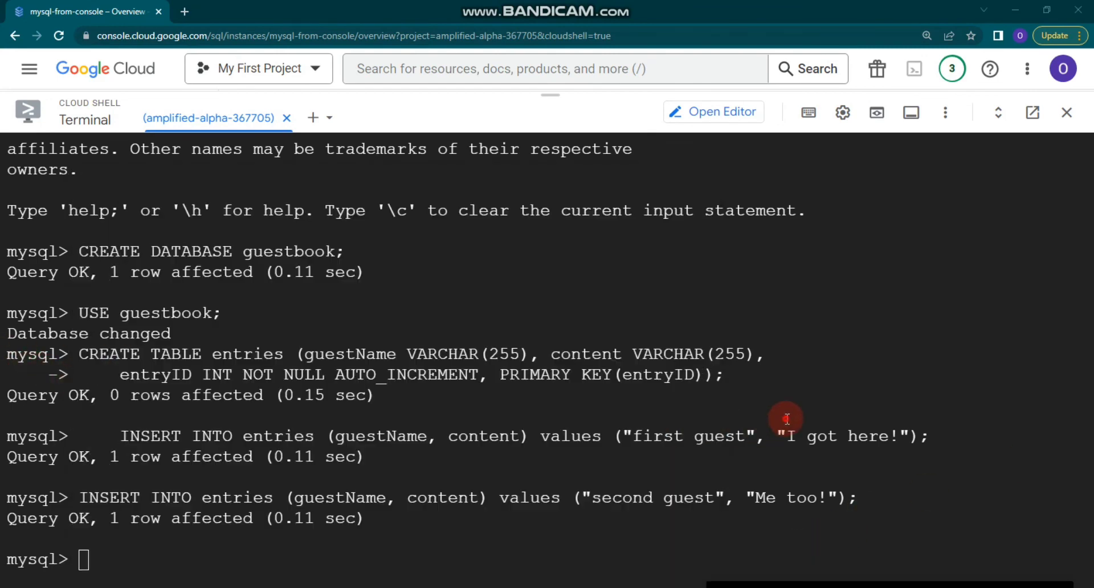
pyautogui.write('SELECT * FROM entries;')
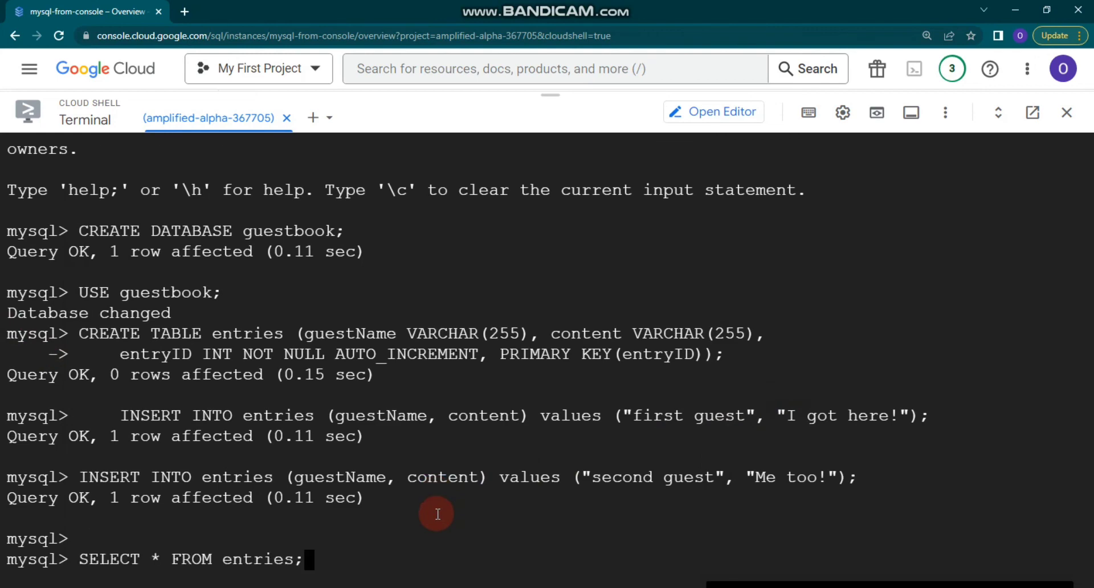
pyautogui.press('Return')
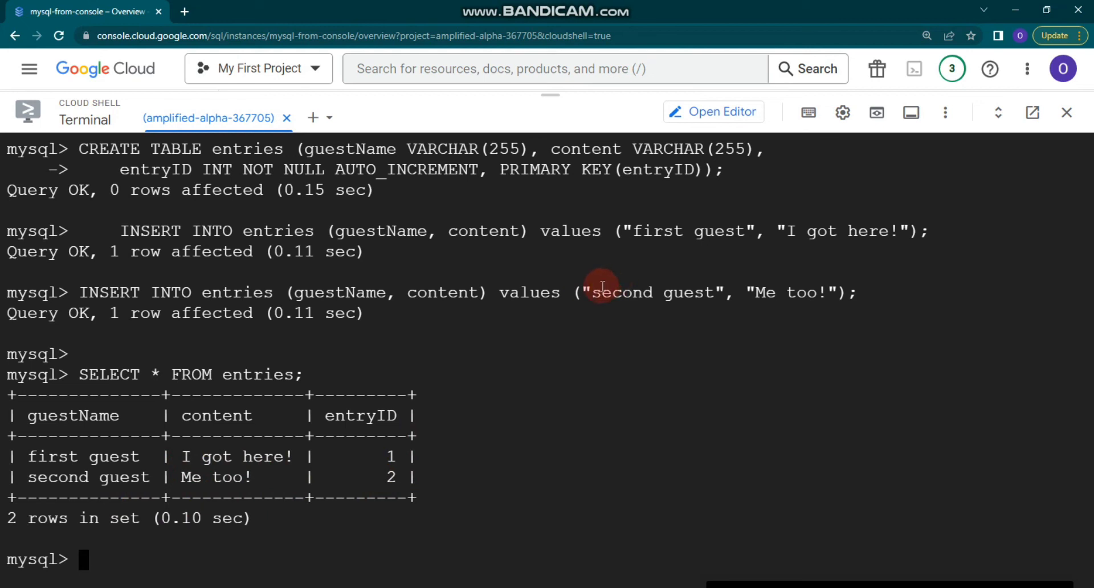
# Close Cloud Shell, spot guestbook beside todos under Databases, and go to the SQL Instances page.
pyautogui.click(1069, 113)
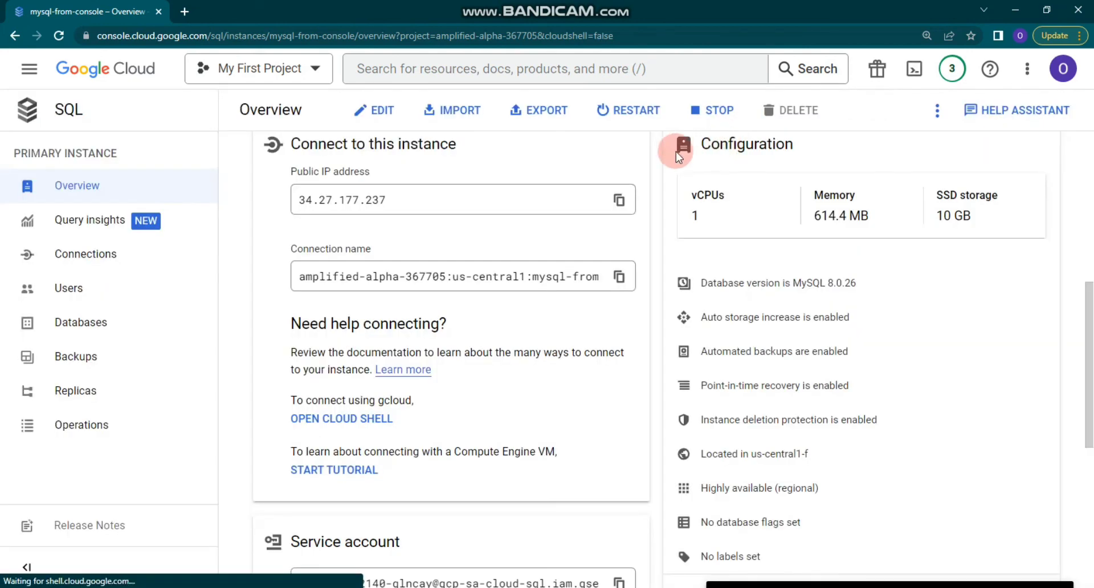
pyautogui.click(161, 323)
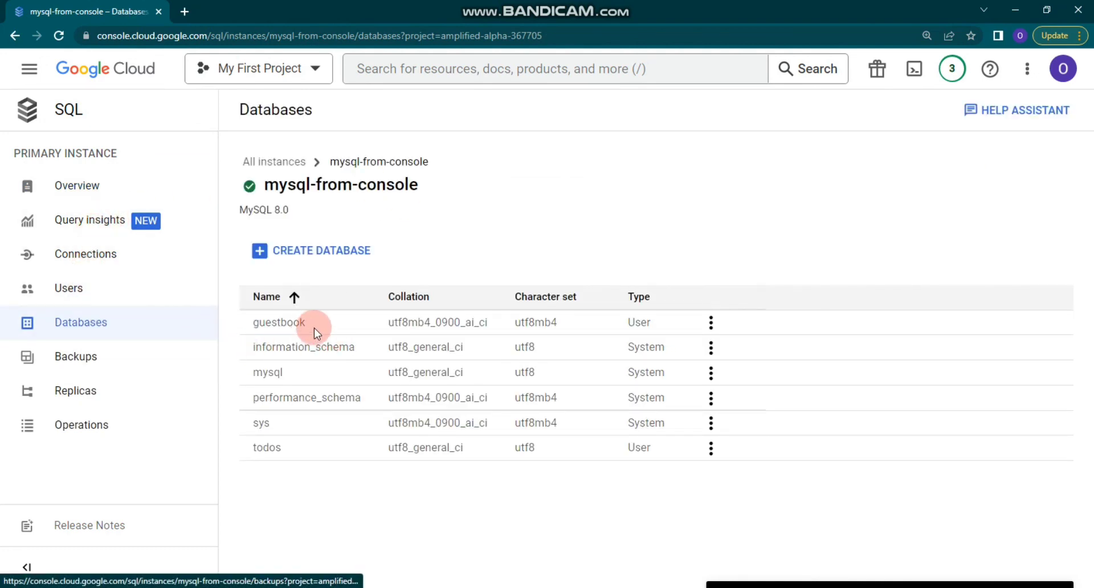
pyautogui.moveTo(250, 326); pyautogui.dragTo(357, 333)
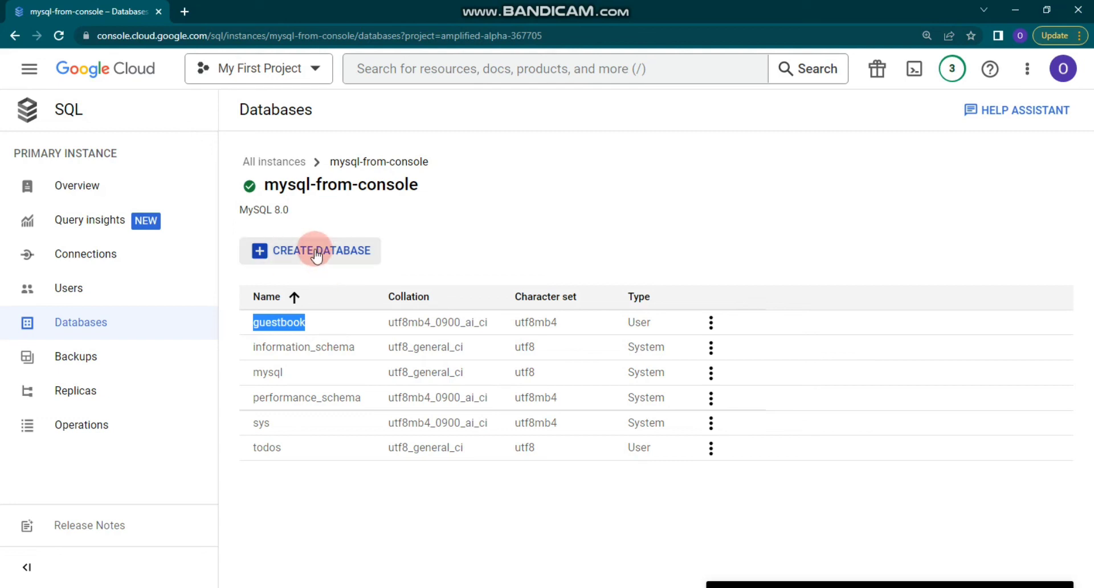
pyautogui.click(71, 107)
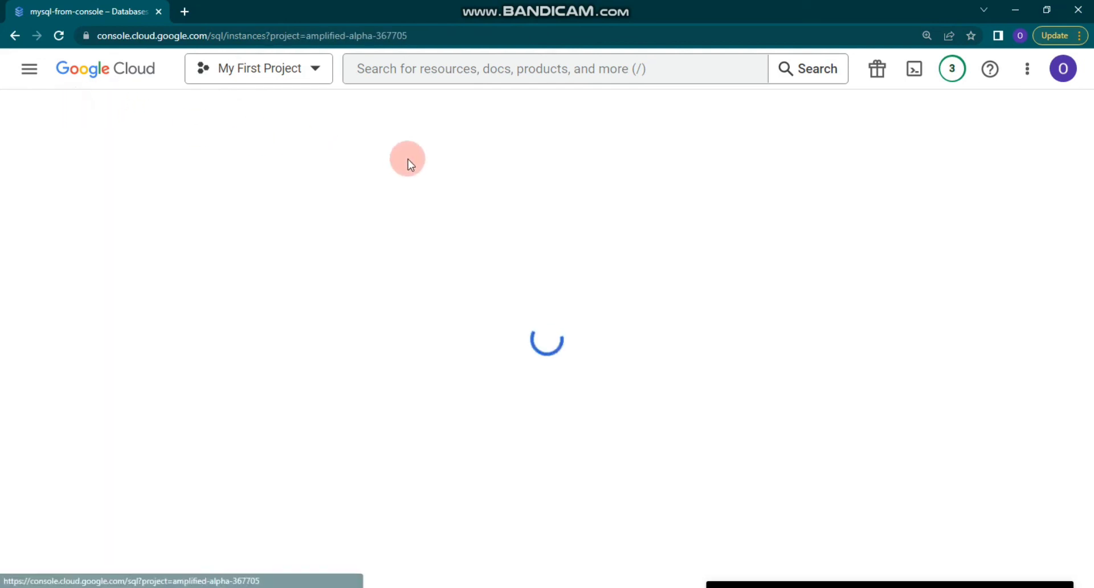